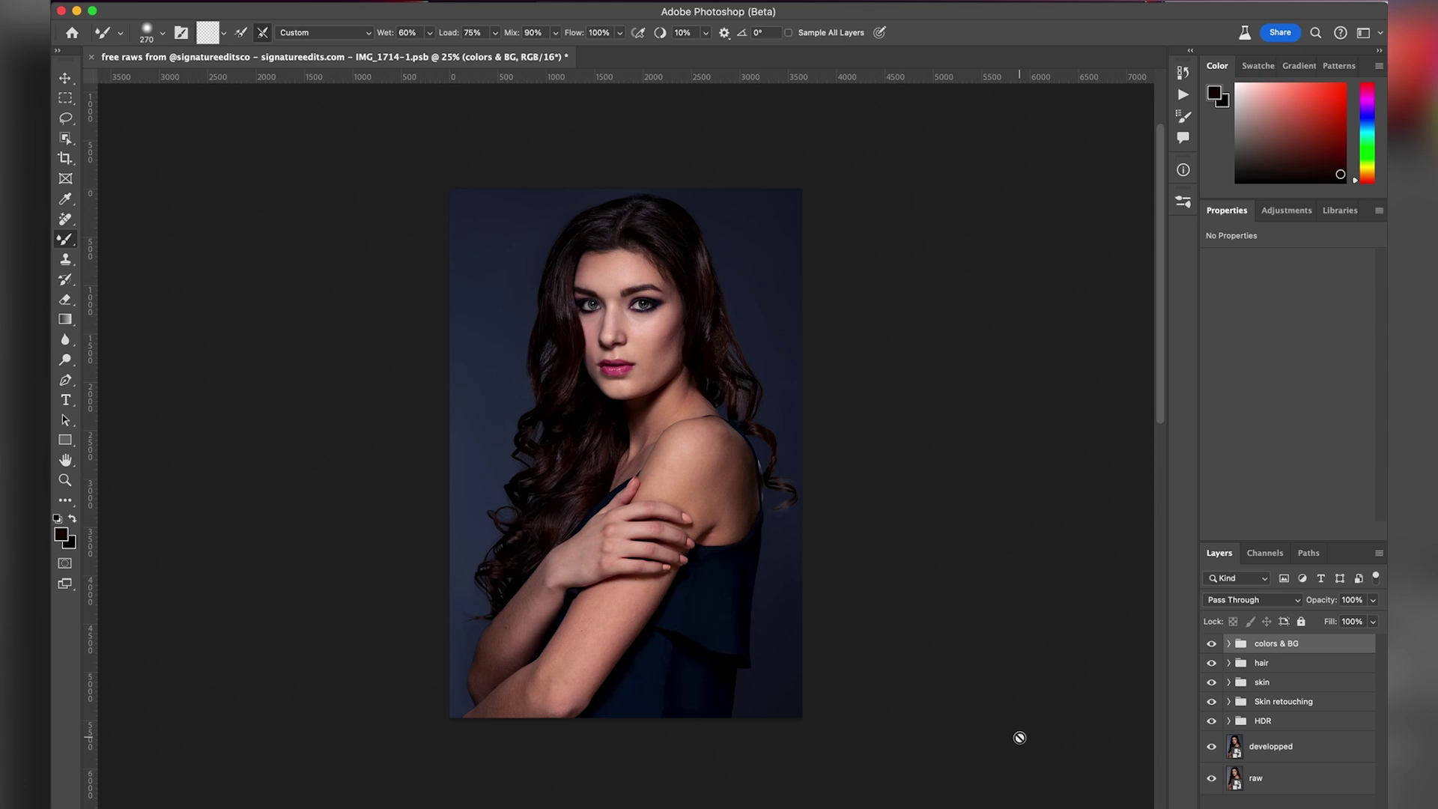
# - Turn on the HDR, skin, skin retouching, hair and colors & BG edit layers
pyautogui.keyDown('alt'); pyautogui.click(1212, 778); pyautogui.keyUp('alt')
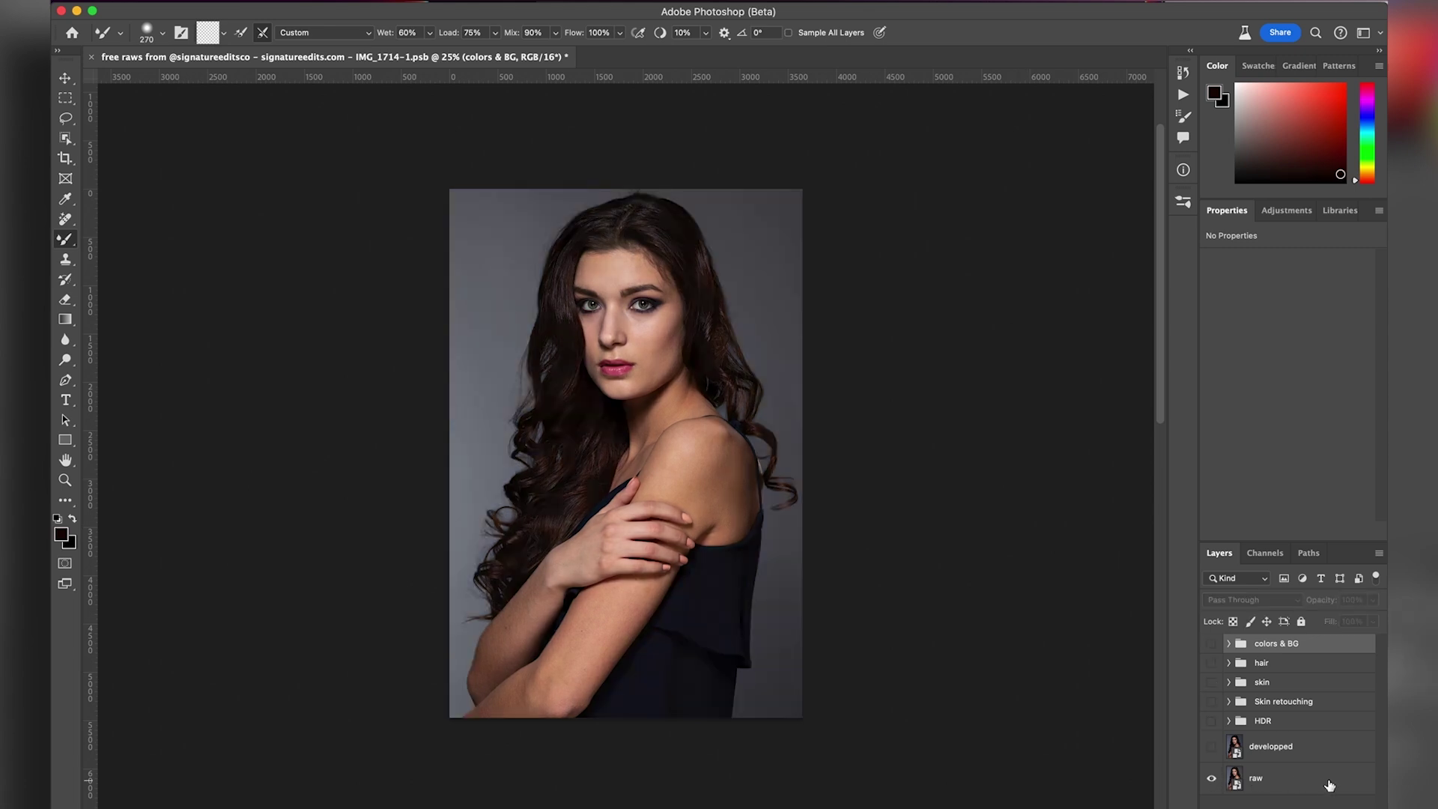
pyautogui.click(1212, 747)
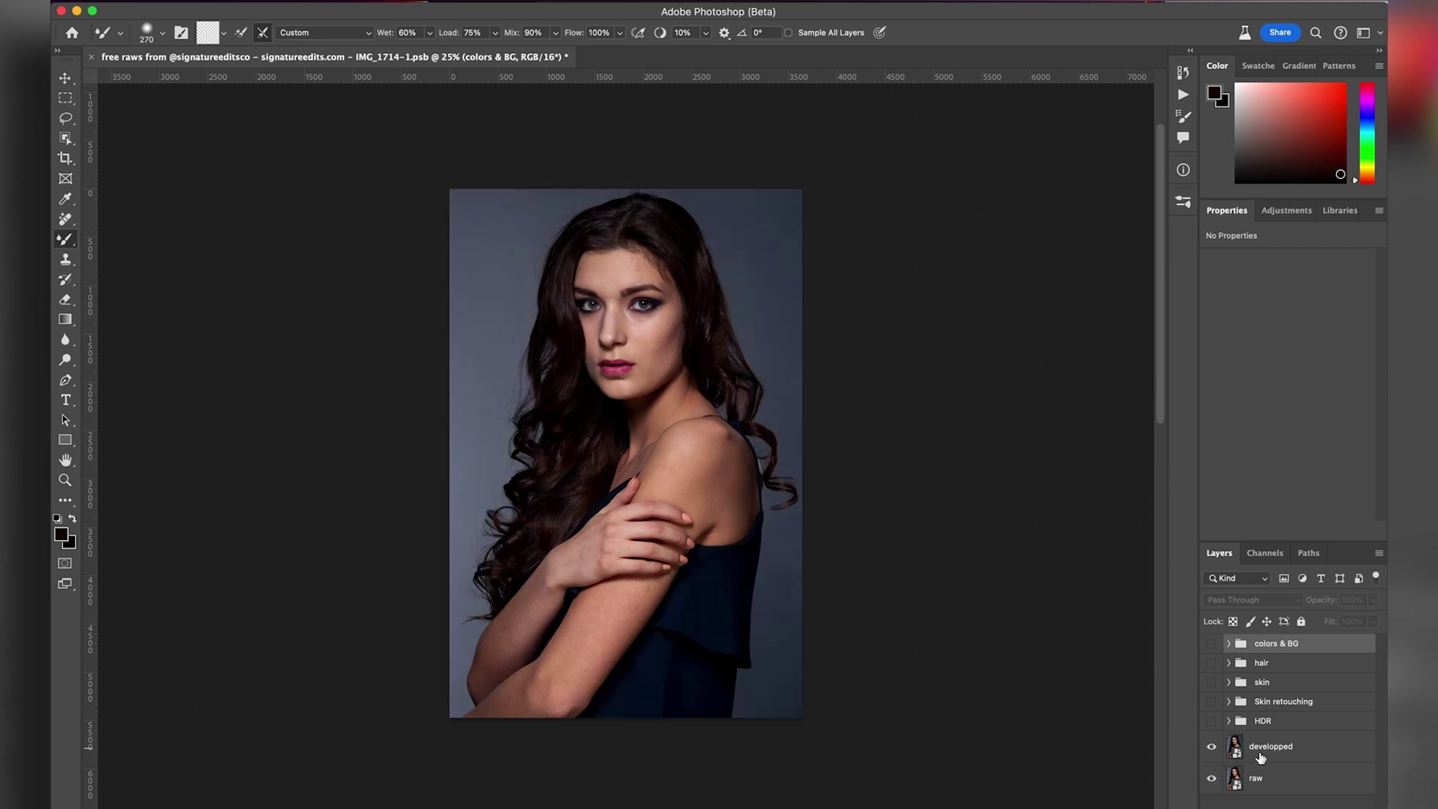
pyautogui.click(1211, 722)
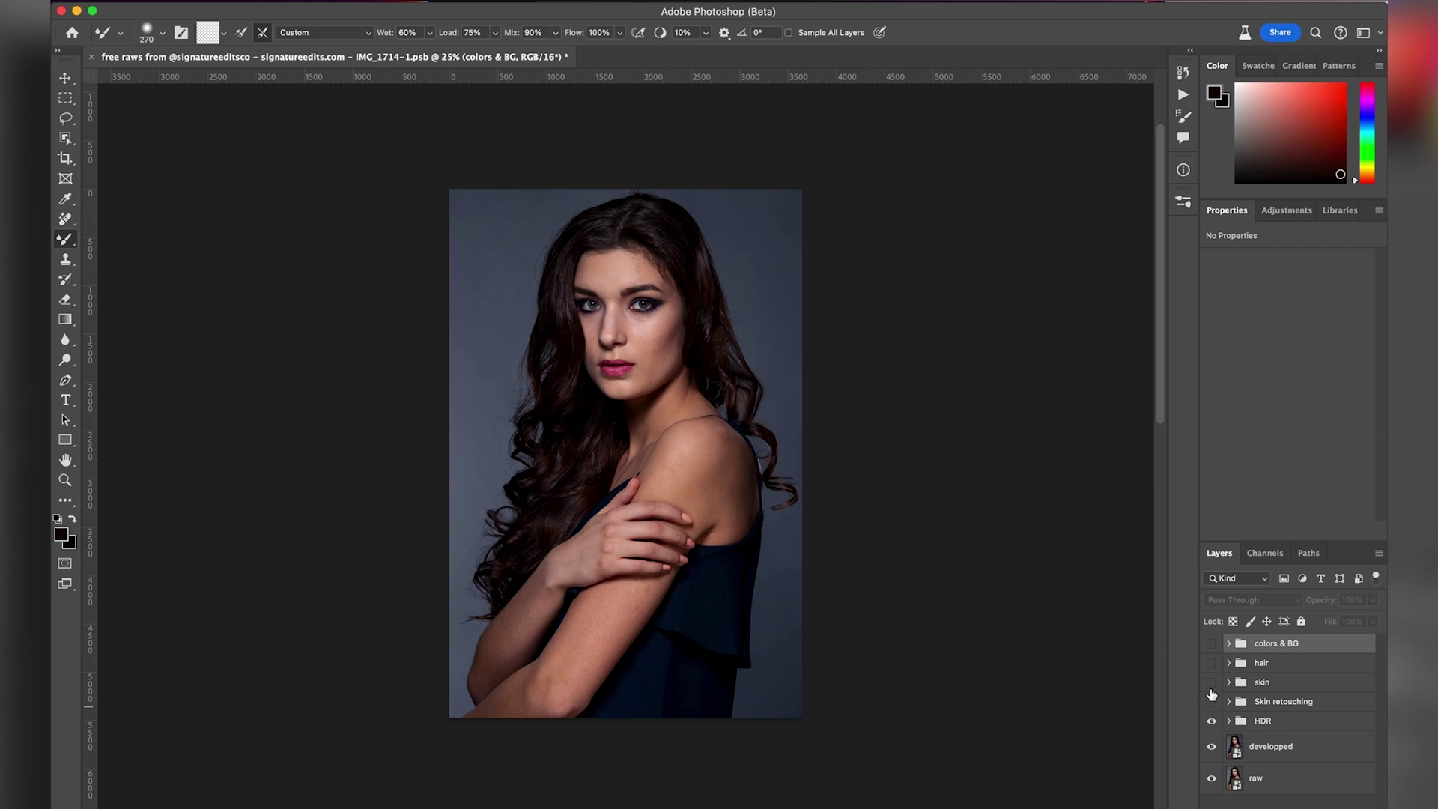
pyautogui.moveTo(1212, 683); pyautogui.dragTo(1214, 746)
pyautogui.click(1213, 662)
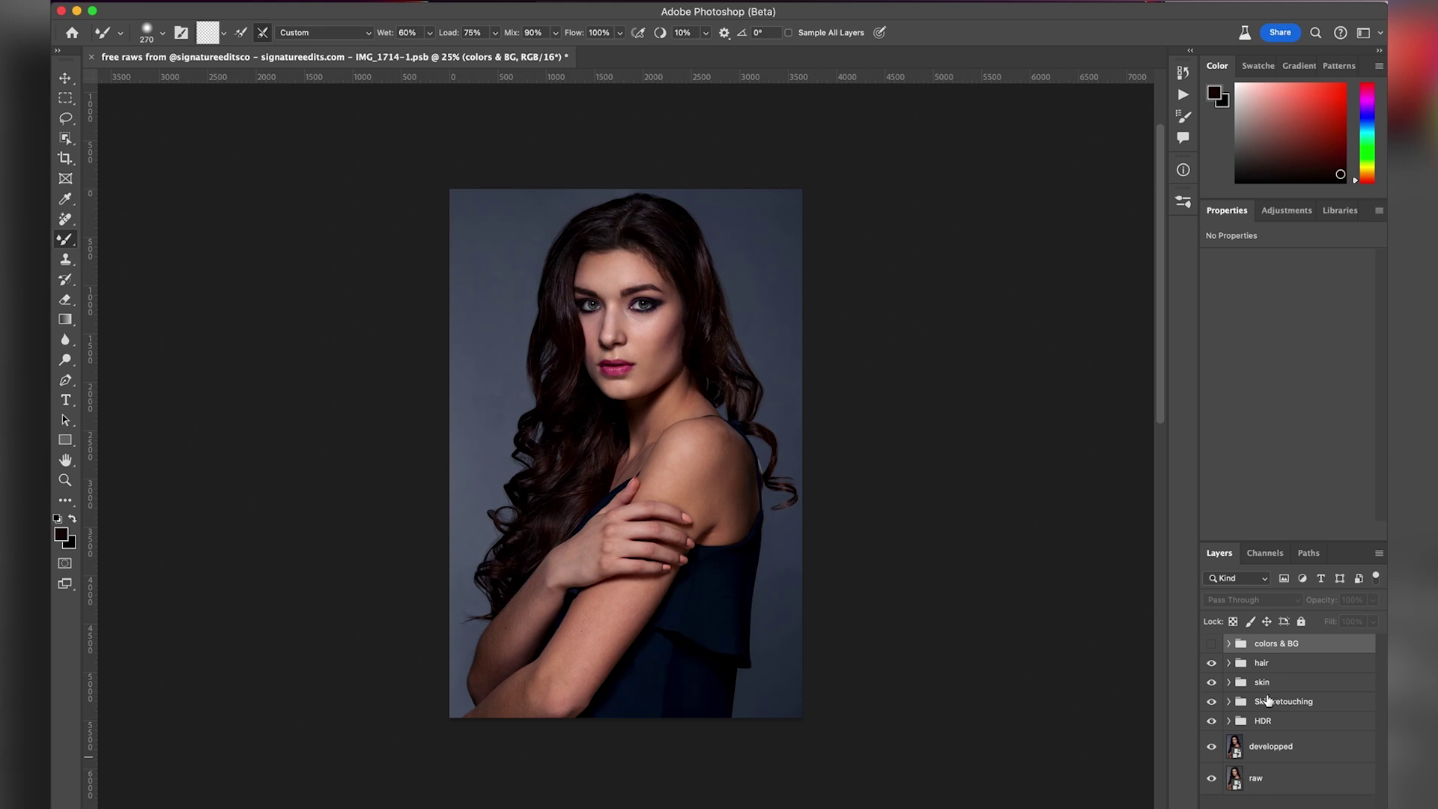
pyautogui.click(1213, 645)
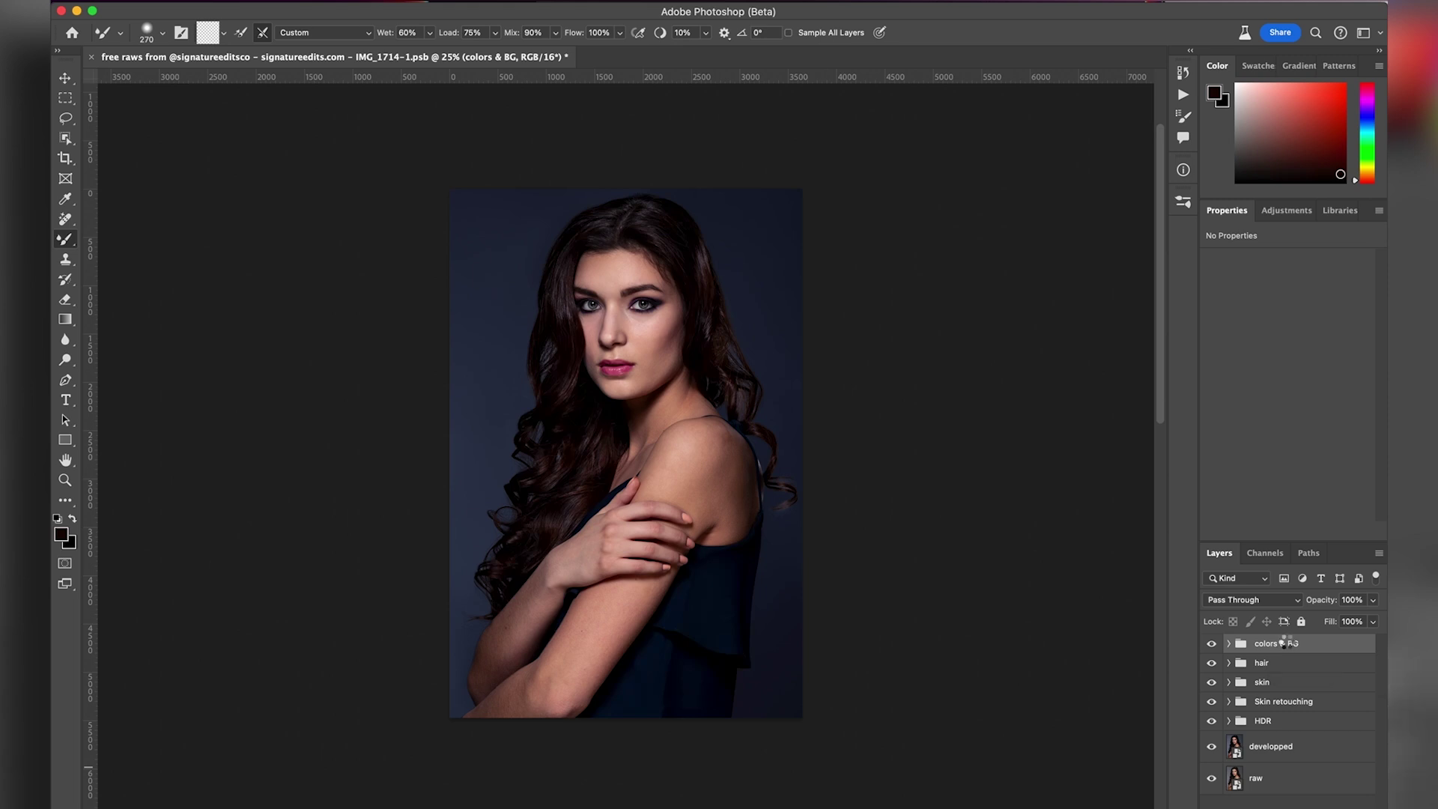
# - Stamp all visible edits into a new layer named 'liquify'
pyautogui.press('alt+shift+super+e')
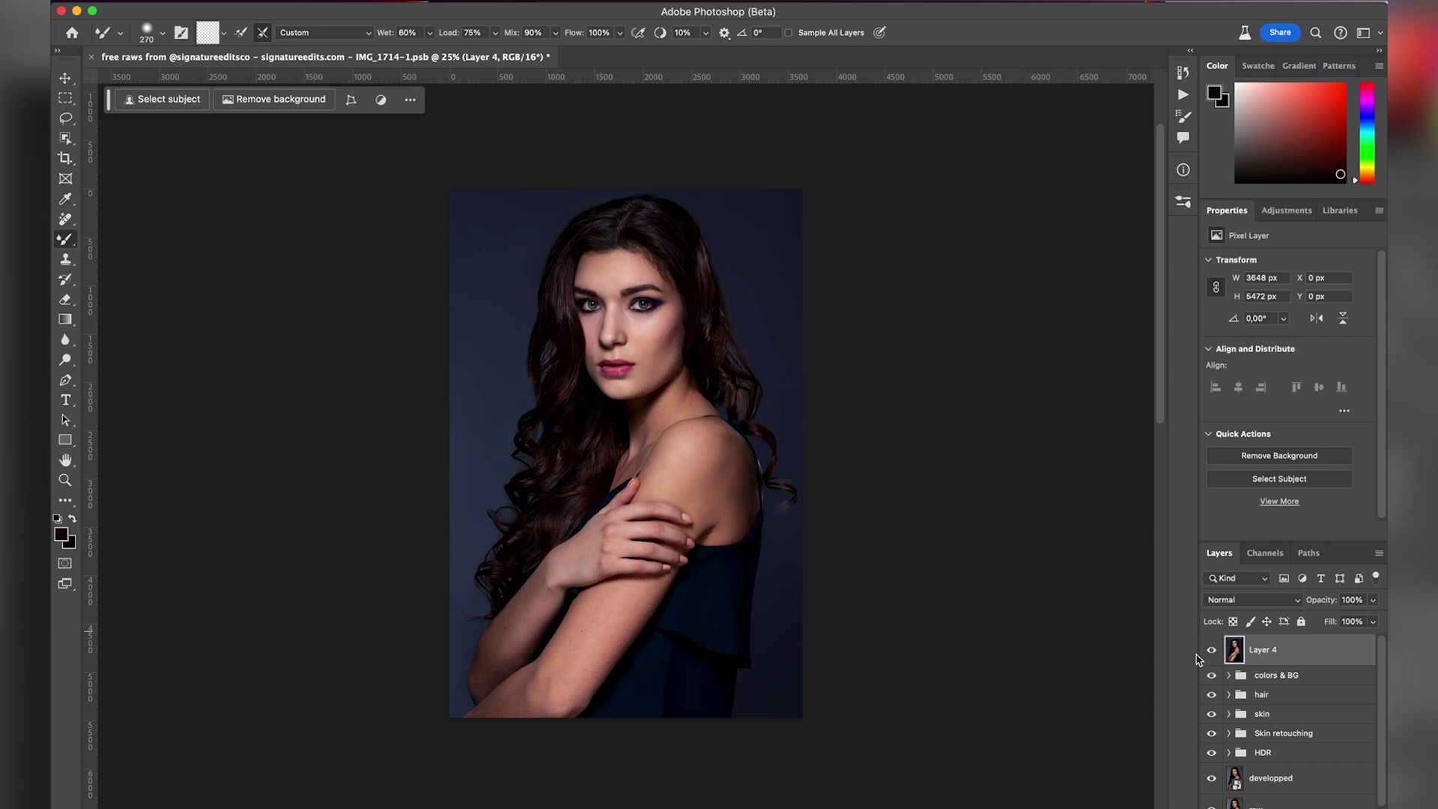
pyautogui.press('BackSpace')
pyautogui.write('liquify')
pyautogui.press('Return')
# - Convert the liquify layer to a smart object and launch the Liquify filter on it
pyautogui.rightClick(1256, 652)
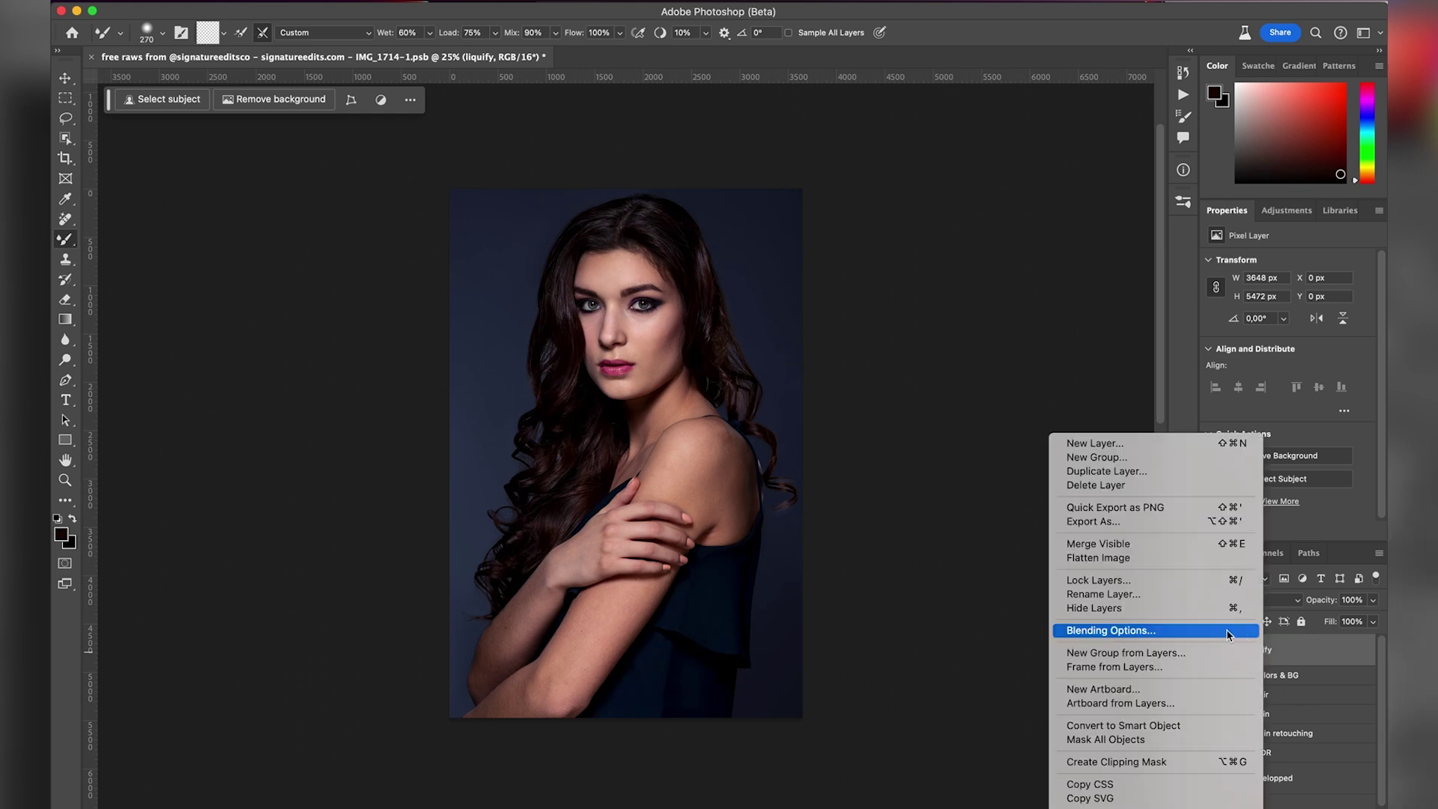
pyautogui.click(1140, 731)
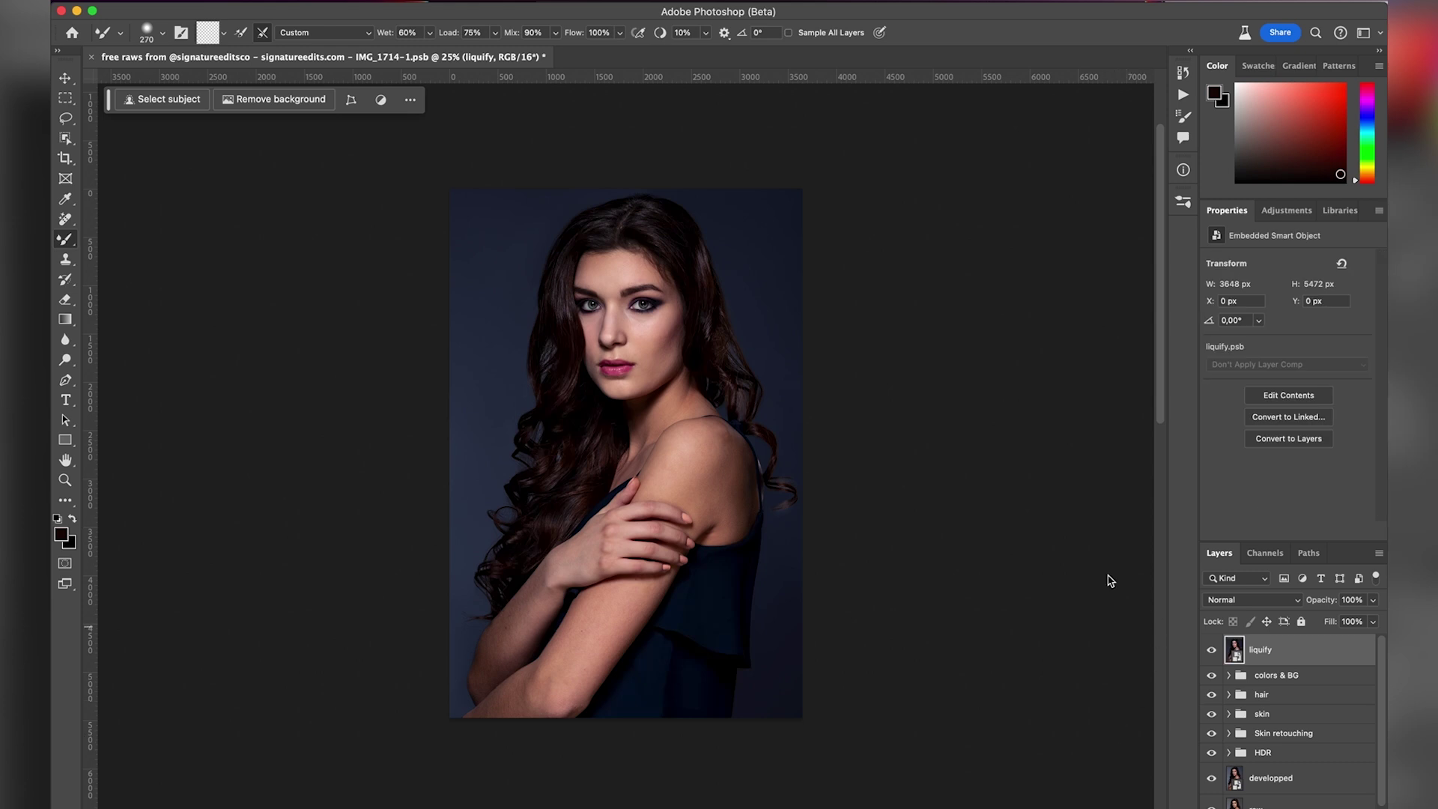
pyautogui.click(447, 2)
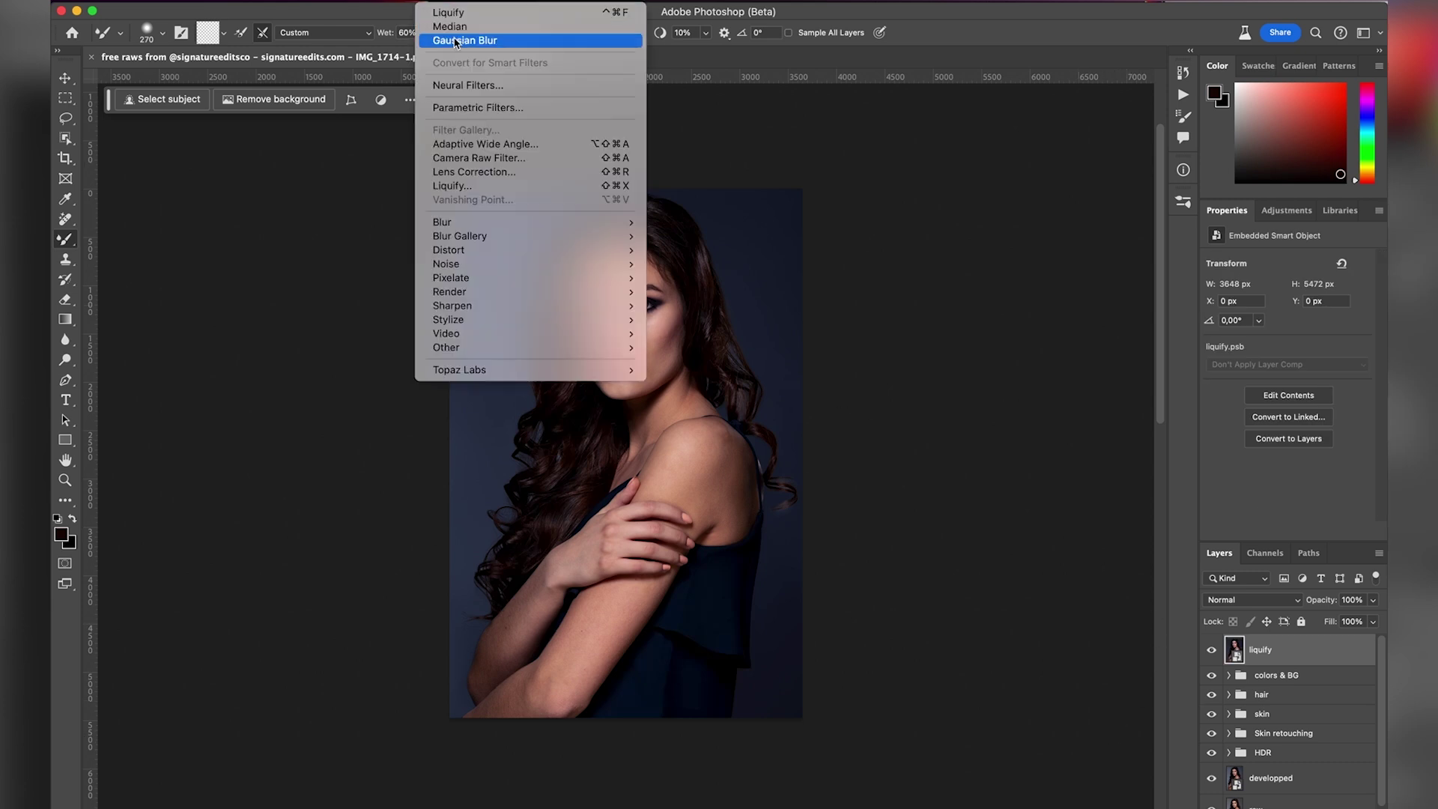
pyautogui.click(479, 187)
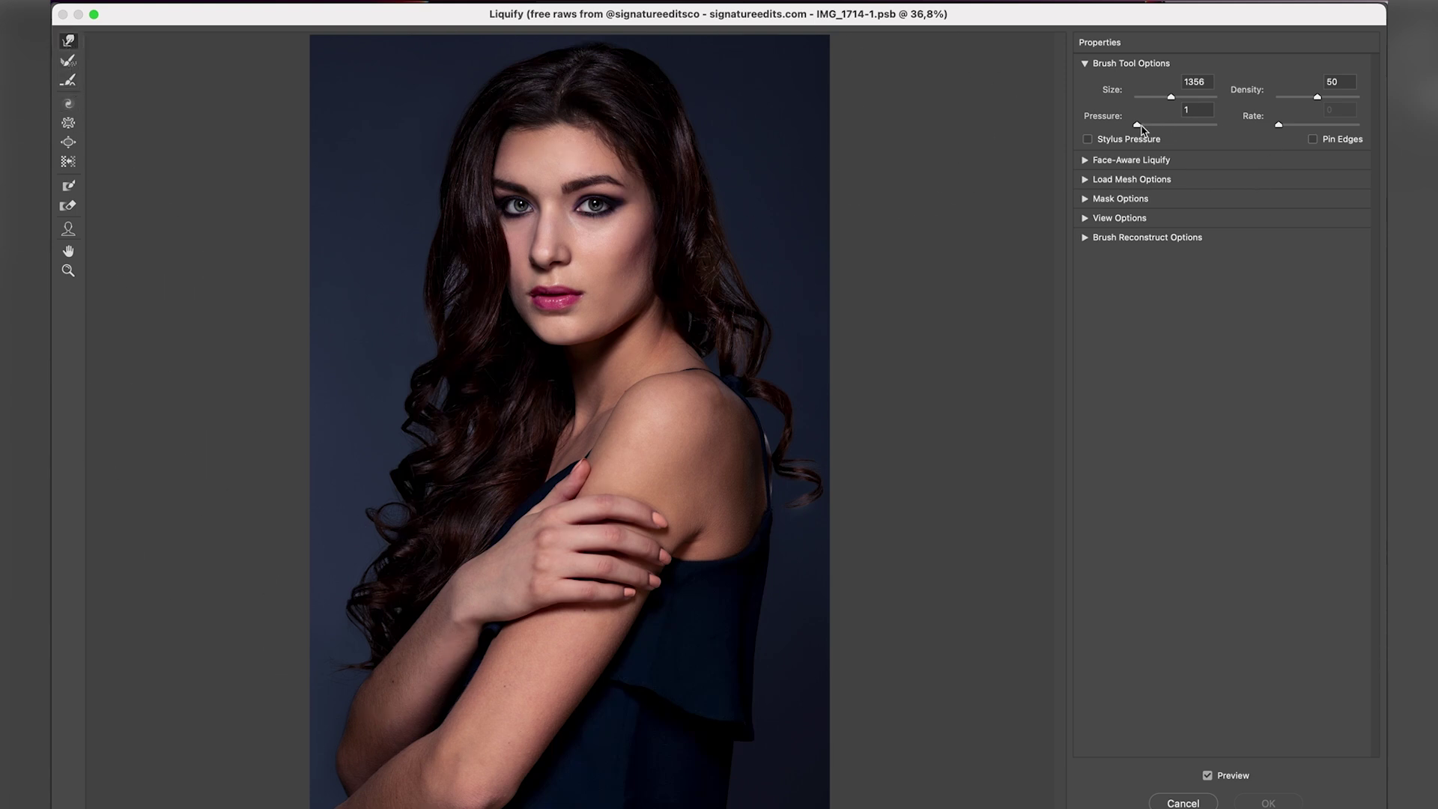
# - Set Forward Warp pressure to 5 and push the shoulder's right edge inward, resizing the brush
pyautogui.click(1140, 126)
pyautogui.moveTo(1141, 128); pyautogui.dragTo(1142, 129)
pyautogui.moveTo(723, 468)
pyautogui.mouseDown()
pyautogui.moveTo(645, 465)
pyautogui.moveTo(686, 466)
pyautogui.mouseUp()
pyautogui.moveTo(802, 405); pyautogui.dragTo(749, 427)
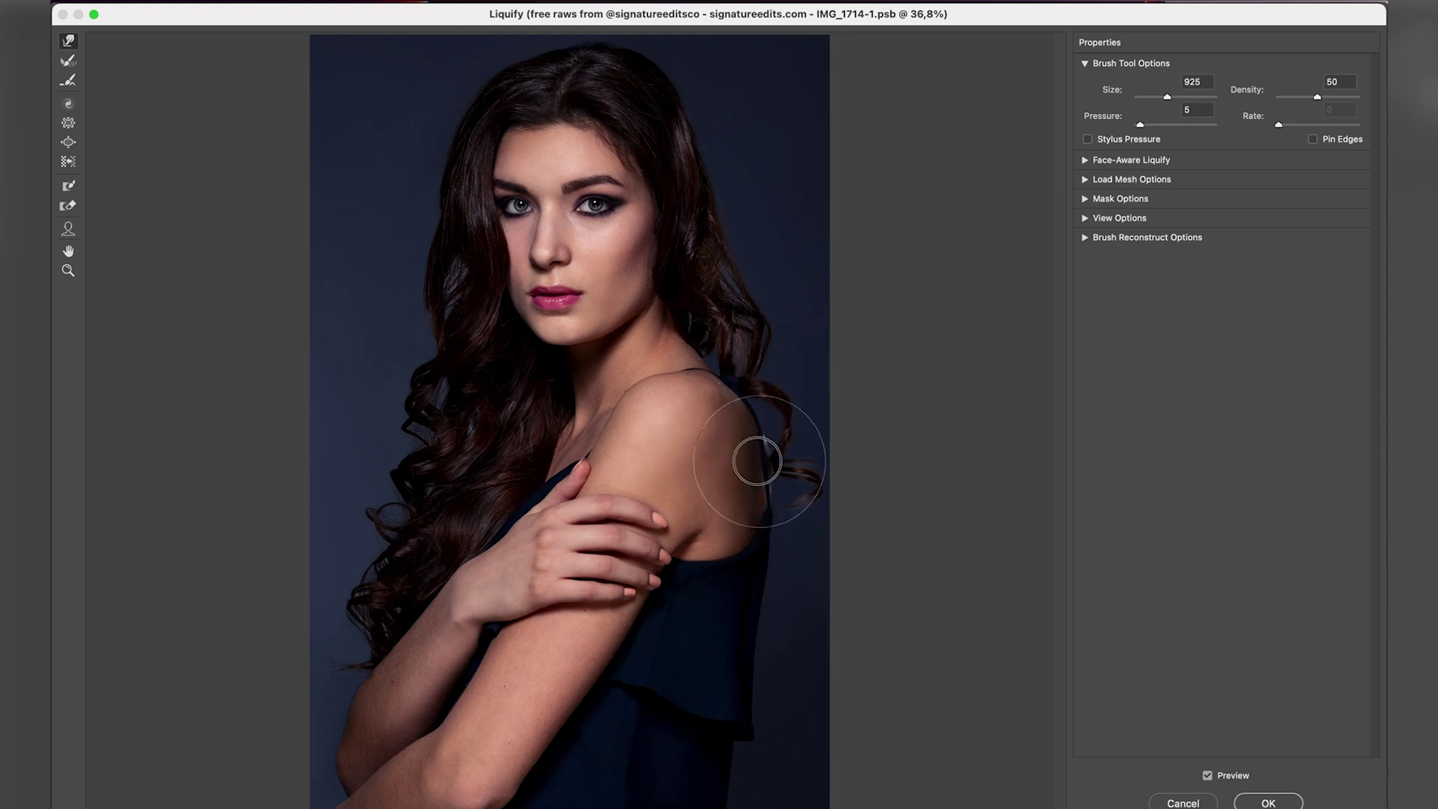
pyautogui.moveTo(761, 459)
pyautogui.mouseDown()
pyautogui.moveTo(746, 459)
pyautogui.moveTo(792, 450)
pyautogui.mouseUp()
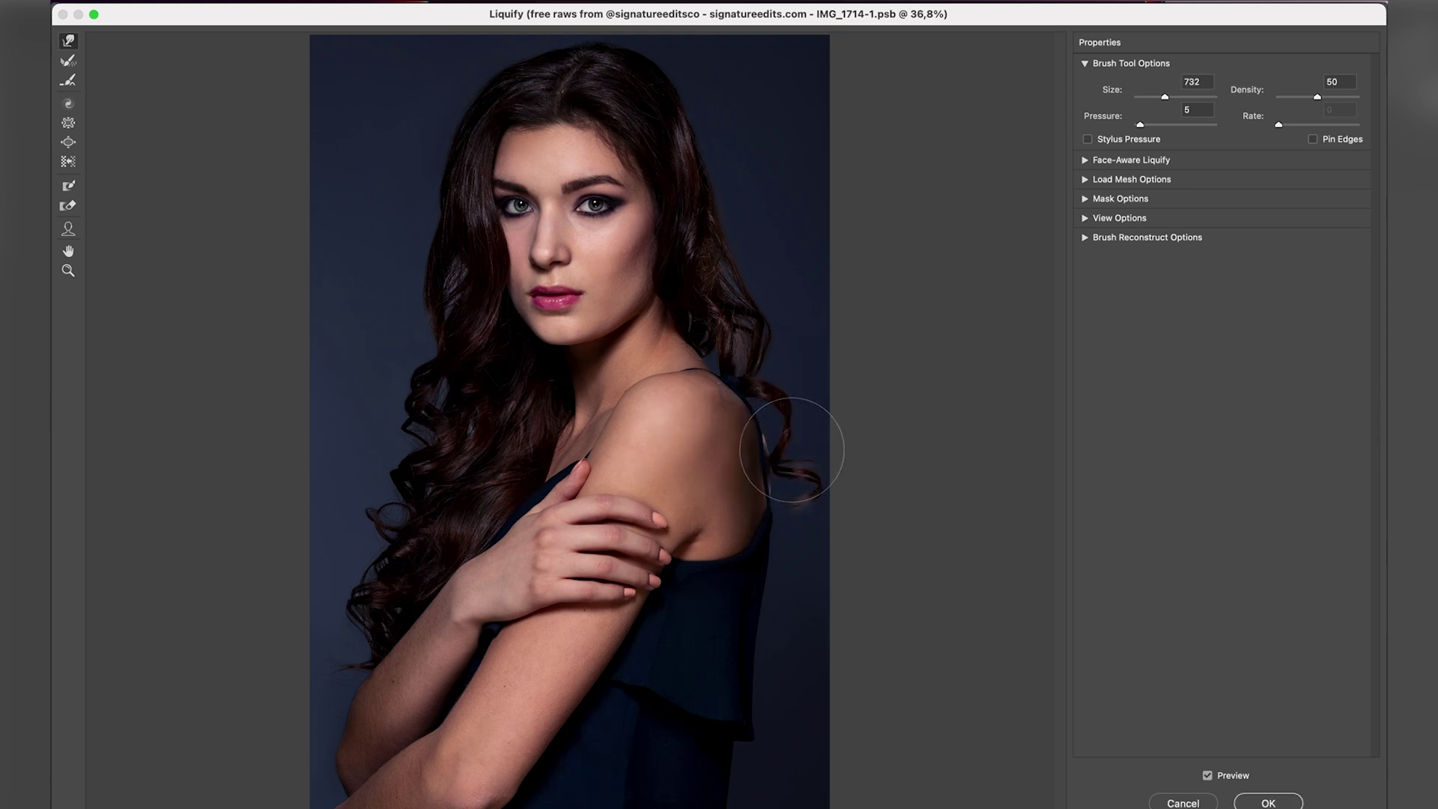
pyautogui.moveTo(739, 646); pyautogui.dragTo(847, 669)
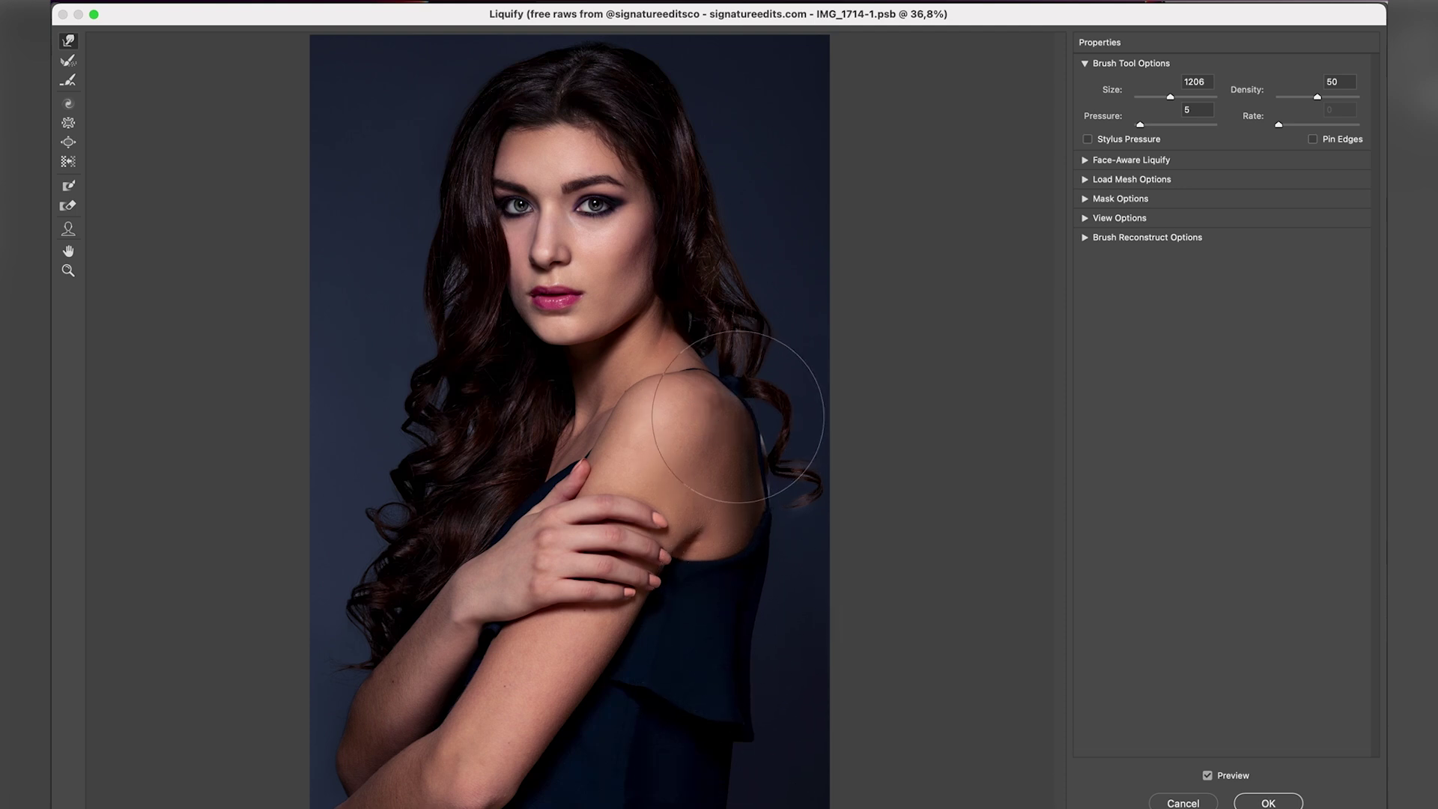
pyautogui.moveTo(775, 440); pyautogui.dragTo(746, 438)
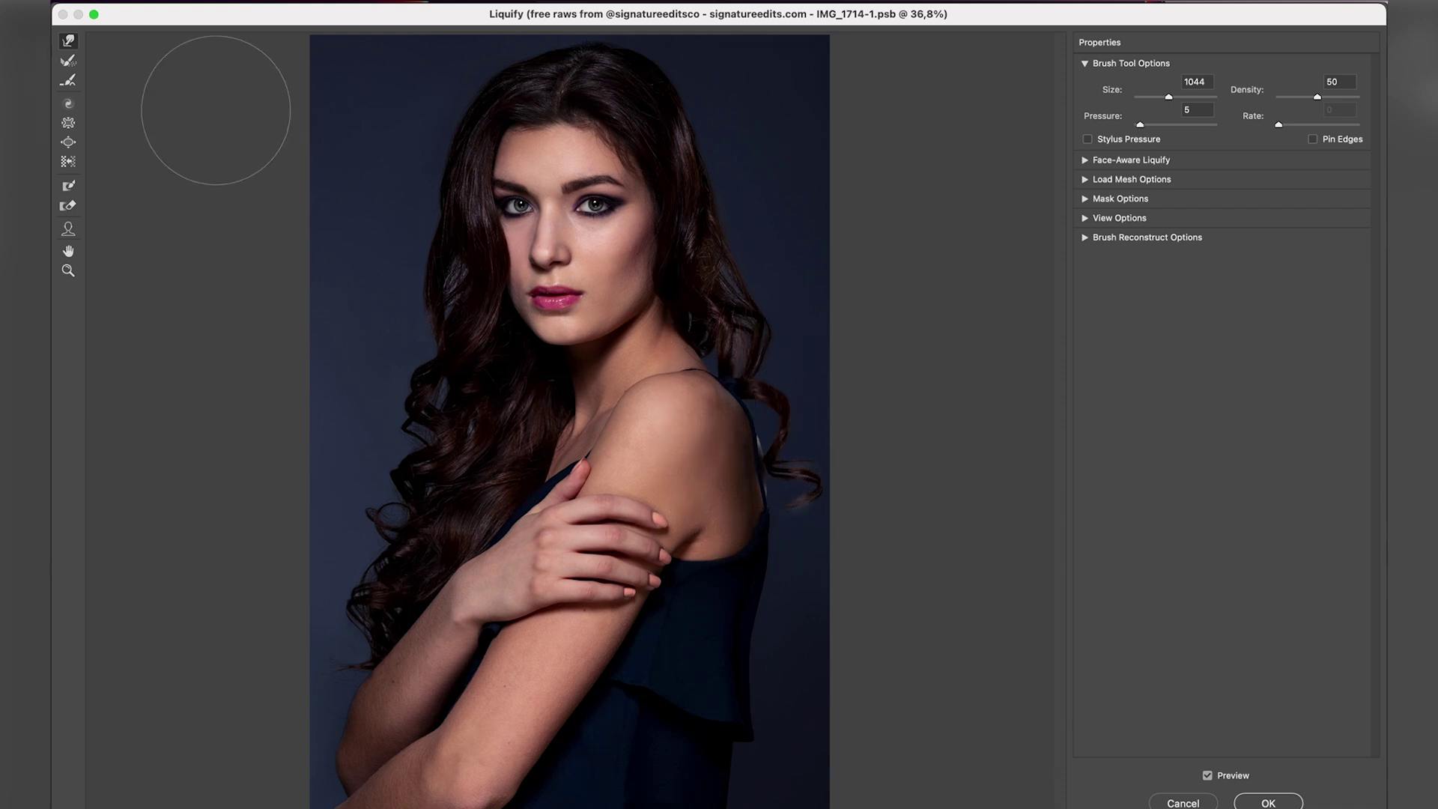
# - Restore part of the shoulder warp with a Reconstruct brush of about 850
pyautogui.click(68, 63)
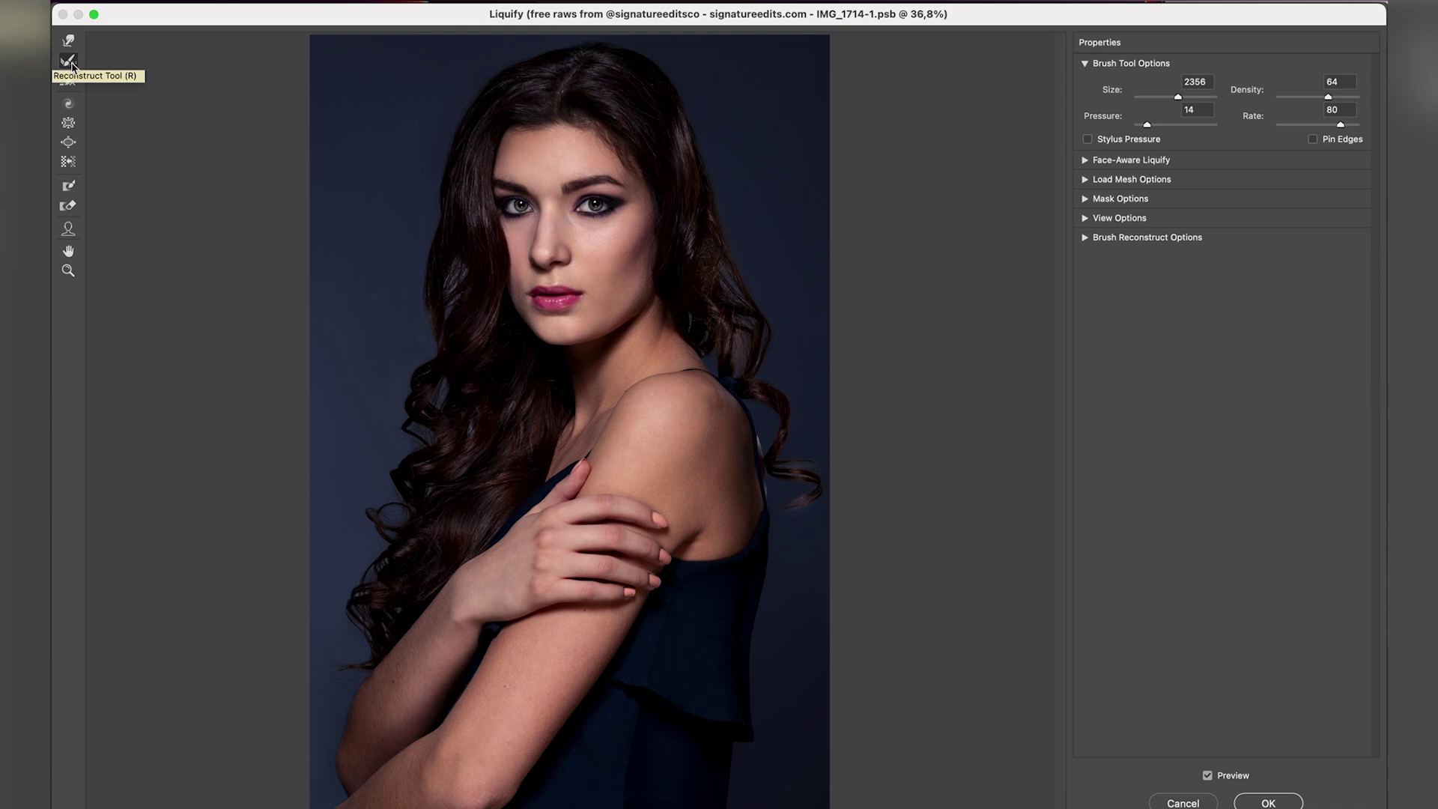
pyautogui.moveTo(735, 492)
pyautogui.mouseDown()
pyautogui.moveTo(767, 438)
pyautogui.moveTo(711, 457)
pyautogui.moveTo(761, 450)
pyautogui.moveTo(713, 475)
pyautogui.moveTo(728, 421)
pyautogui.moveTo(761, 514)
pyautogui.moveTo(712, 443)
pyautogui.moveTo(764, 520)
pyautogui.mouseUp()
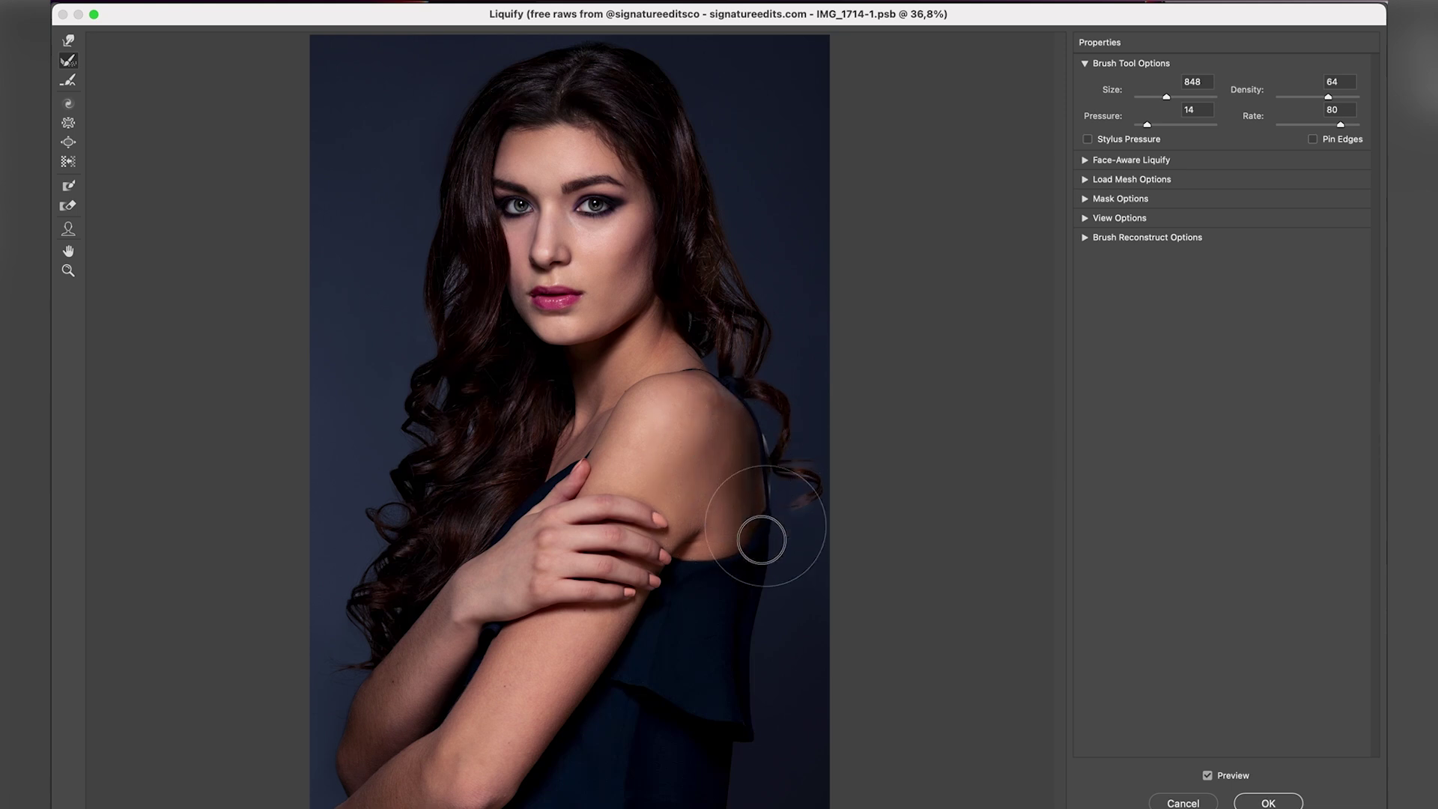
pyautogui.moveTo(778, 766)
pyautogui.mouseDown()
pyautogui.moveTo(752, 488)
pyautogui.moveTo(806, 446)
pyautogui.mouseUp()
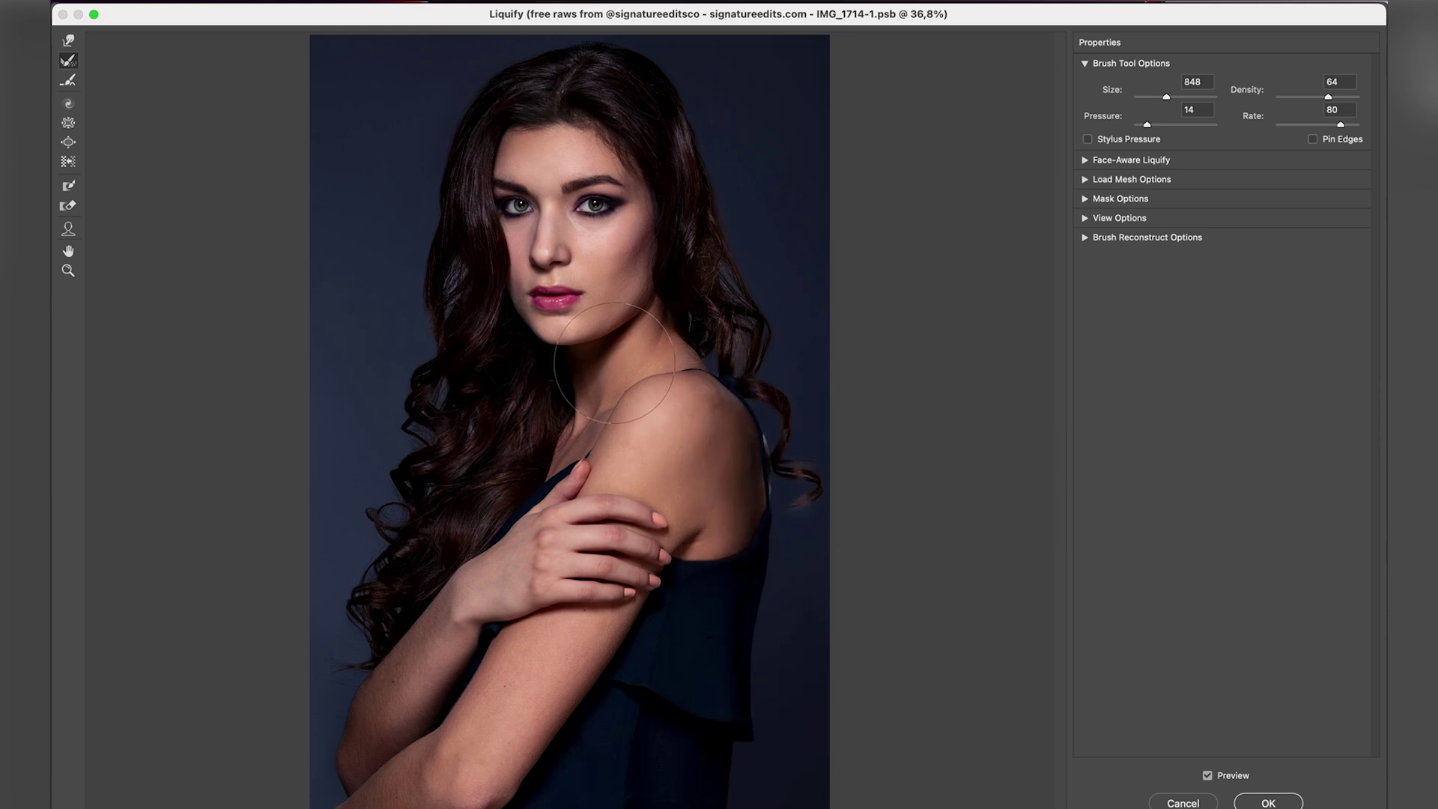
# - Return to Forward Warp with the brush at about 713 and compare against the original
pyautogui.press('w')
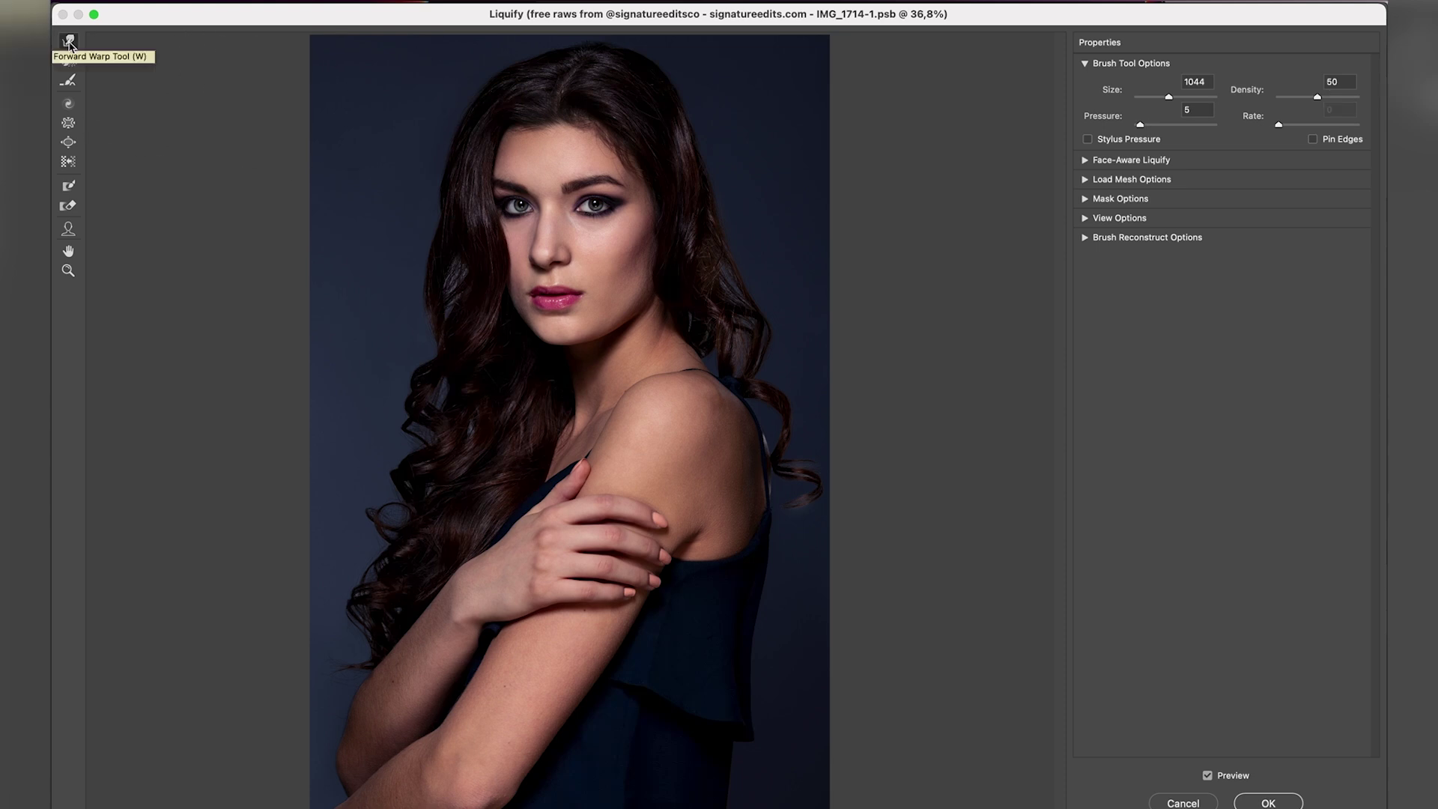
pyautogui.moveTo(742, 451); pyautogui.dragTo(757, 448)
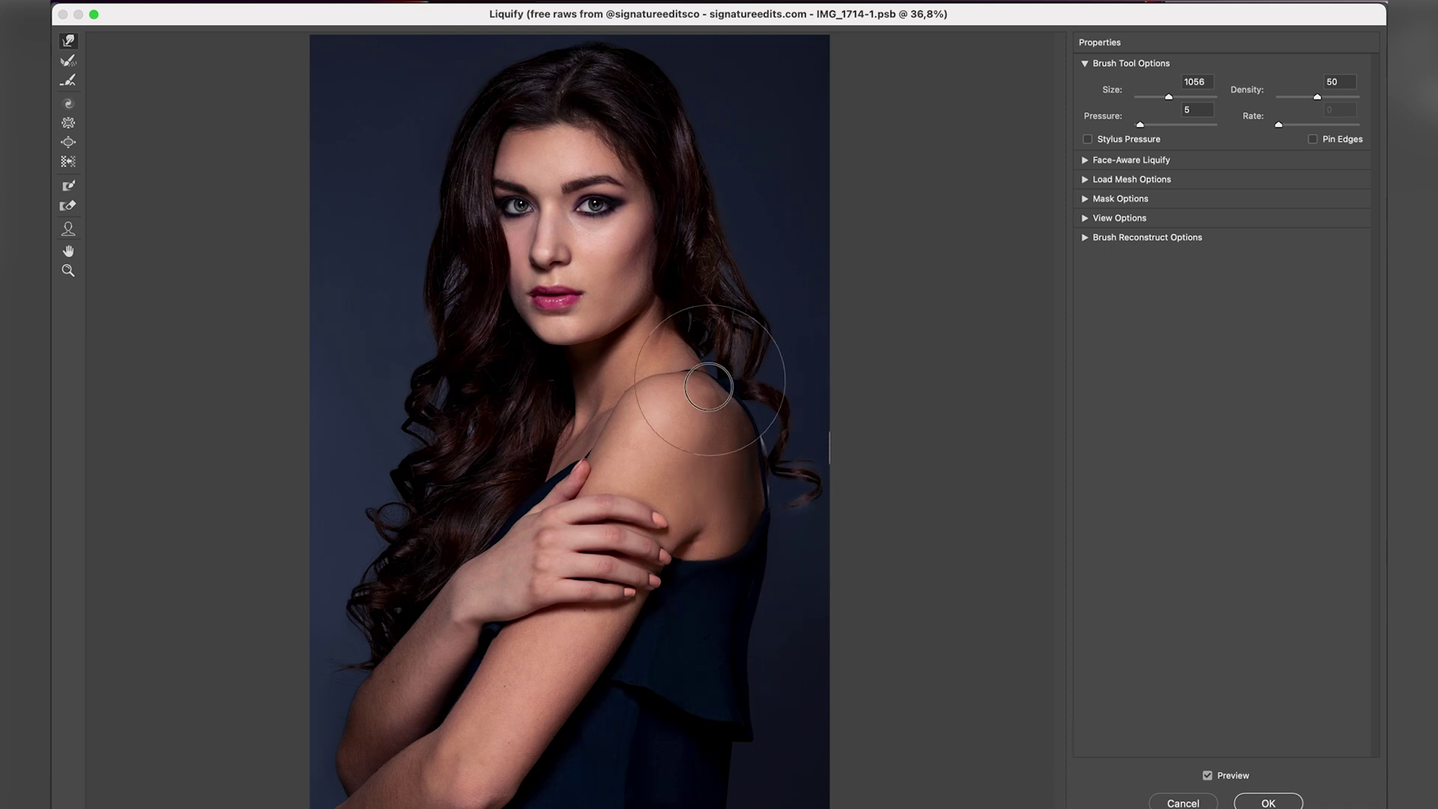
pyautogui.moveTo(757, 370); pyautogui.dragTo(700, 338)
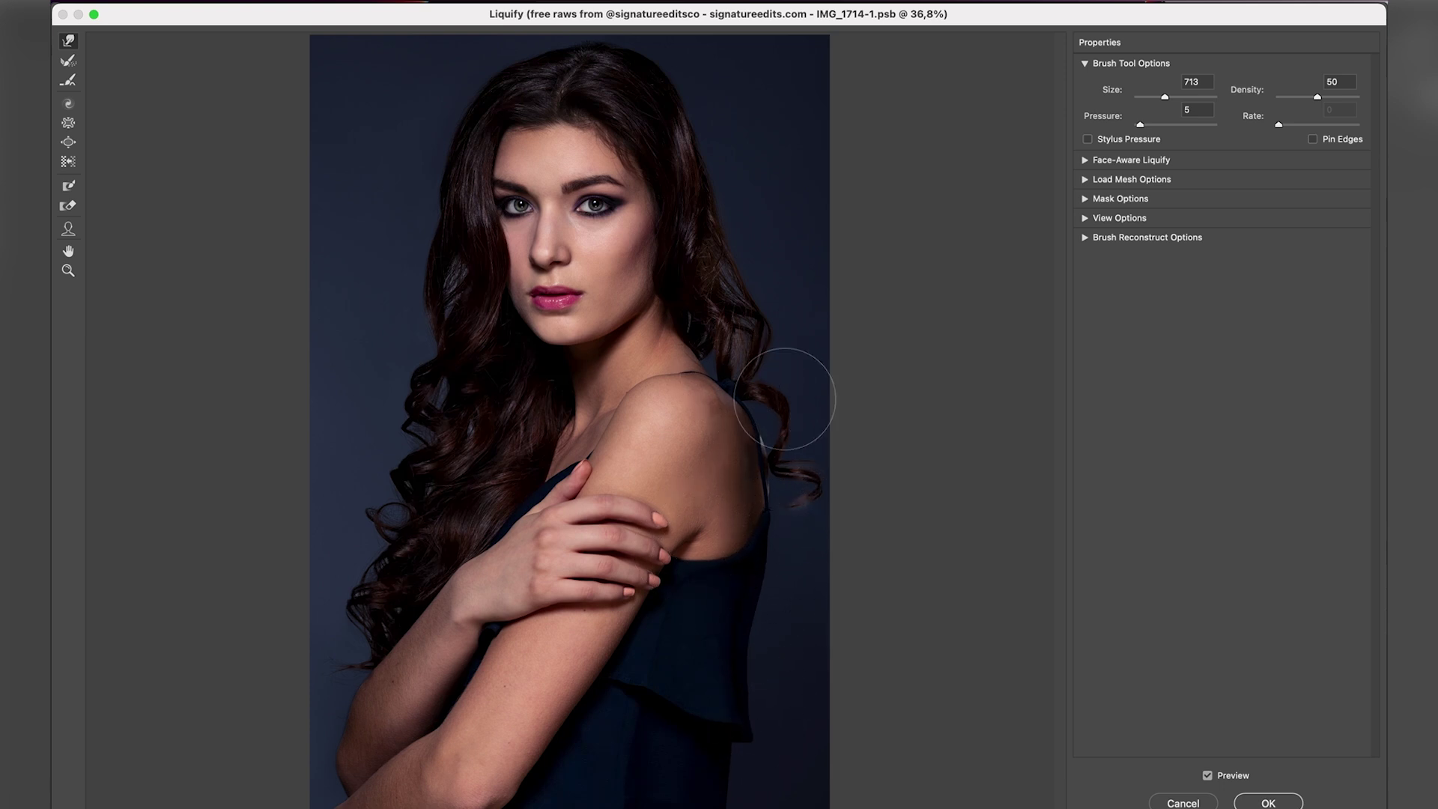
pyautogui.click(1209, 776)
# - Compare with the original, then partly restore the over-warped shoulder
pyautogui.click(1208, 776)
pyautogui.click(1210, 776)
pyautogui.click(1210, 776)
pyautogui.click(1210, 776)
pyautogui.click(1211, 776)
pyautogui.click(66, 63)
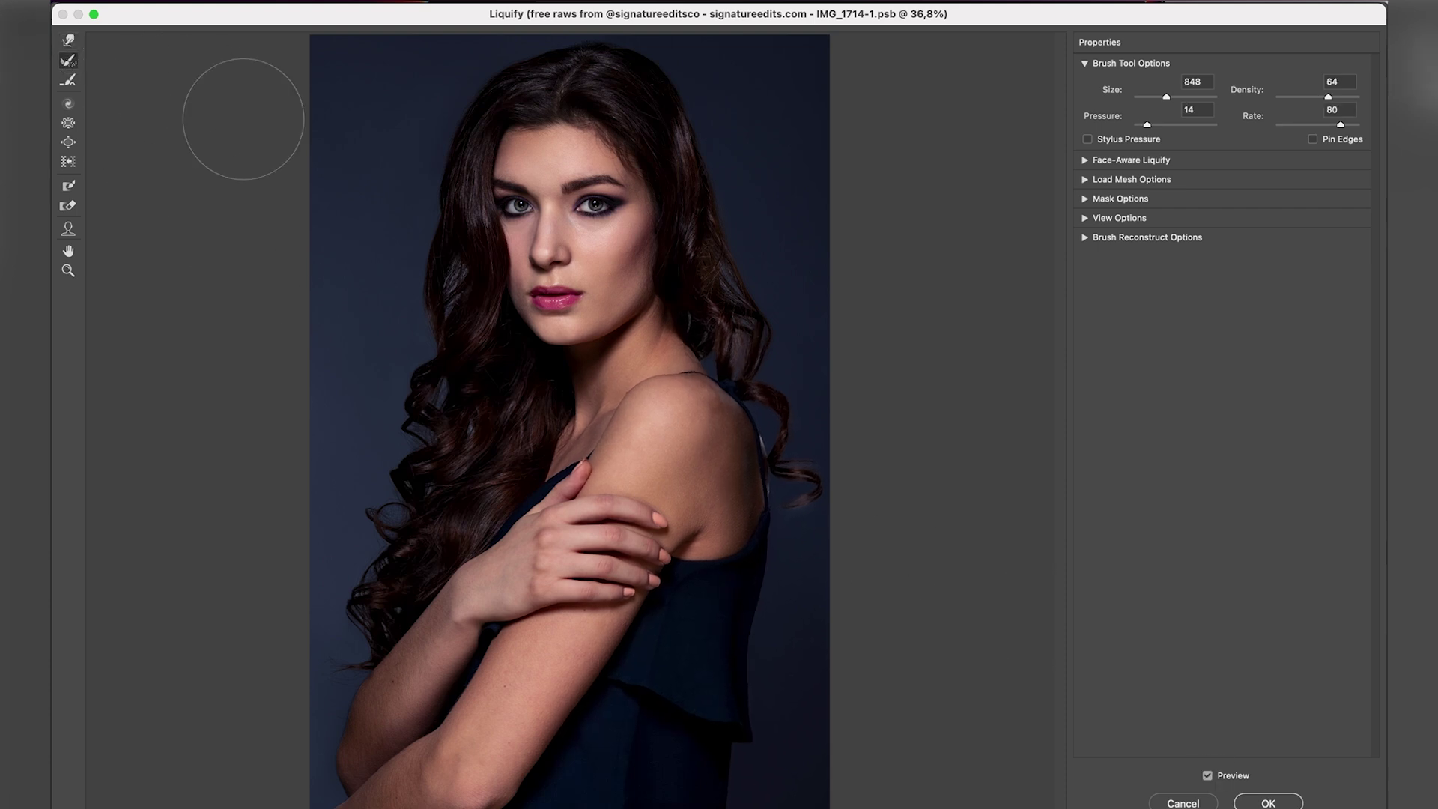
pyautogui.moveTo(730, 516); pyautogui.dragTo(772, 450)
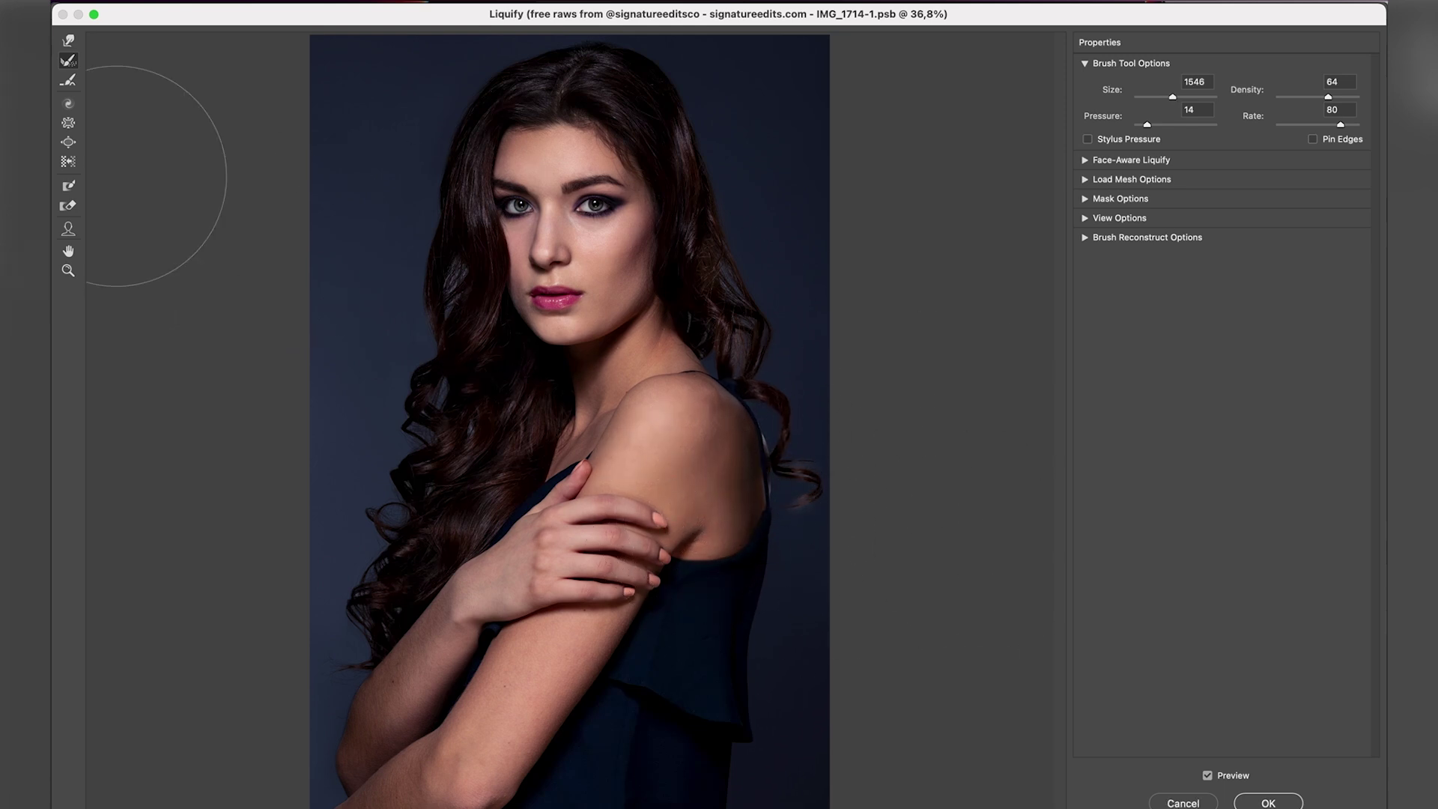
# - Forward-warp the contour near the cheek and neck, ending with brush size 646
pyautogui.click(68, 40)
pyautogui.press('[')
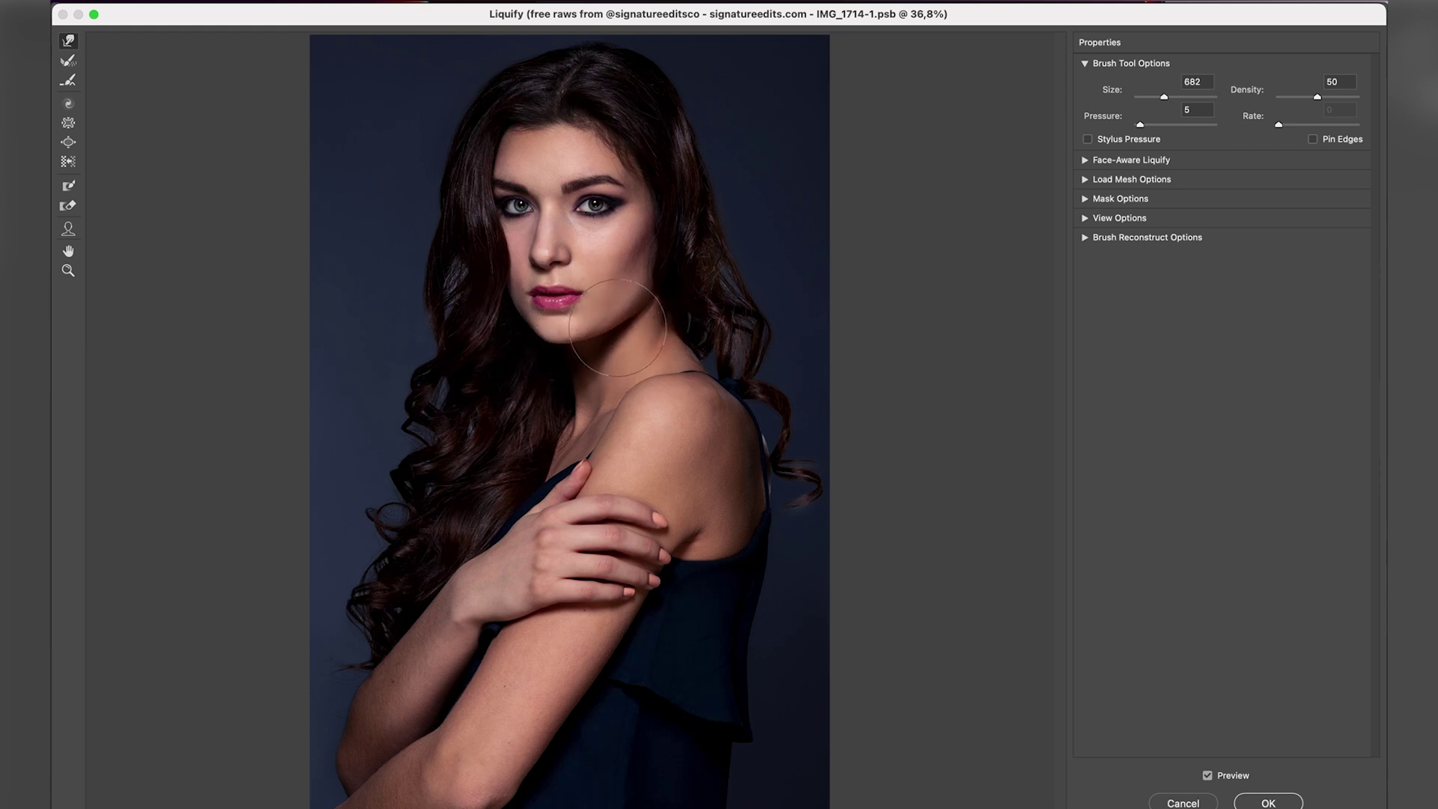
pyautogui.moveTo(620, 254); pyautogui.dragTo(559, 252)
pyautogui.moveTo(656, 317); pyautogui.dragTo(738, 317)
# - Compare the liquified face and shoulder with the original before returning to Reconstruct
pyautogui.click(1208, 776)
pyautogui.click(1208, 776)
pyautogui.click(1208, 776)
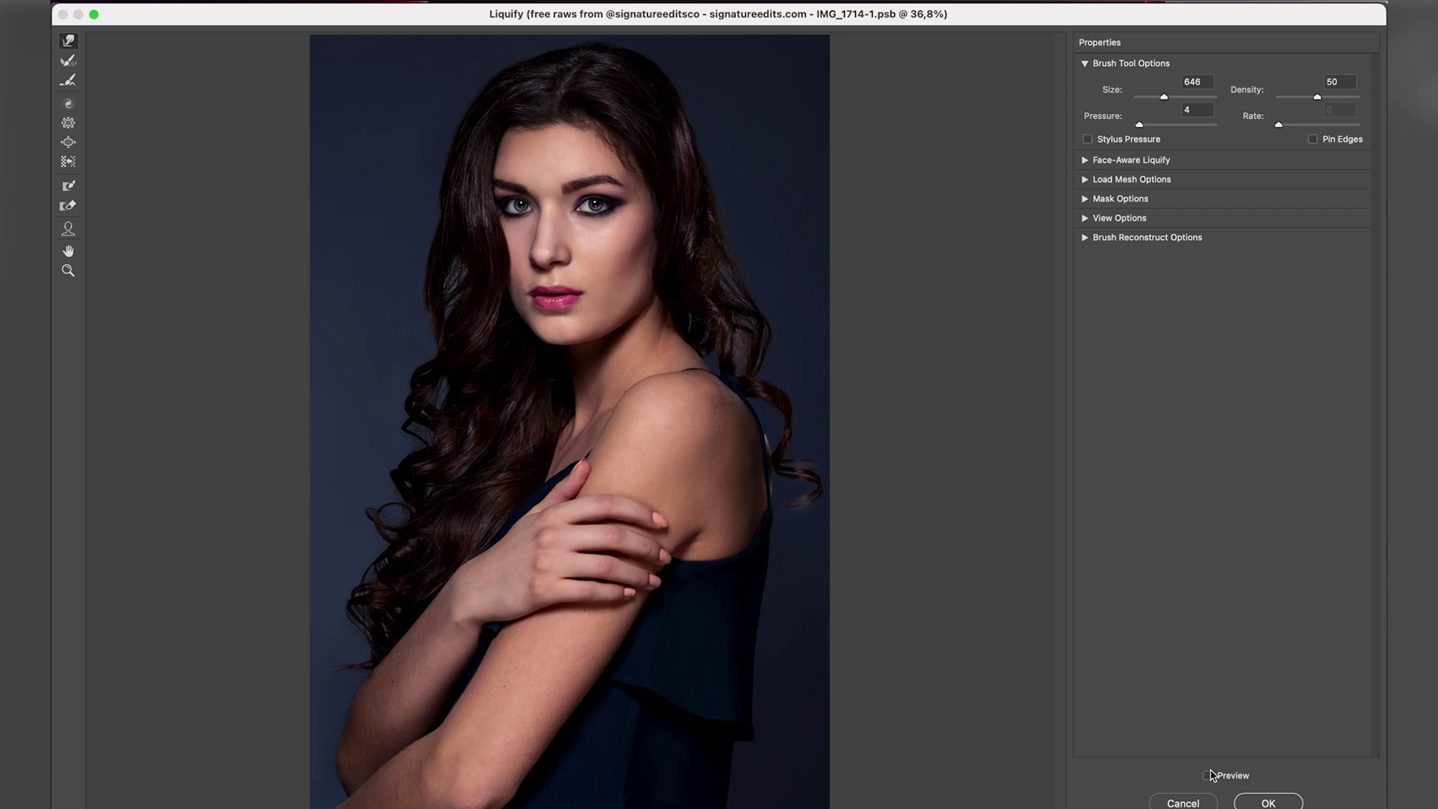
pyautogui.click(1209, 776)
pyautogui.click(1209, 776)
pyautogui.click(1209, 776)
pyautogui.click(1209, 776)
pyautogui.click(1208, 776)
pyautogui.click(69, 60)
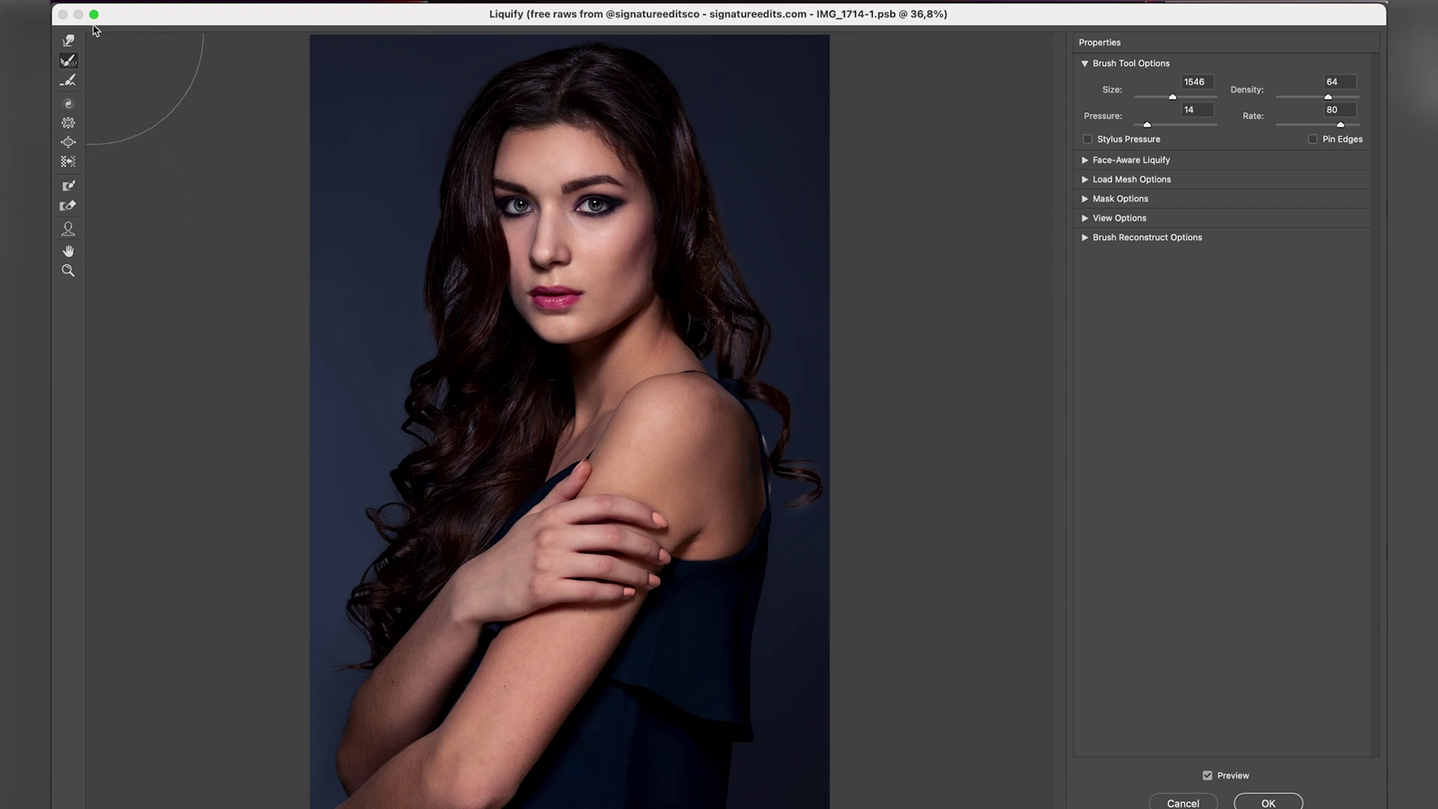
# - Lightly warp the shoulder at Forward Warp pressure 1, ending with brush size about 1452
pyautogui.click(71, 42)
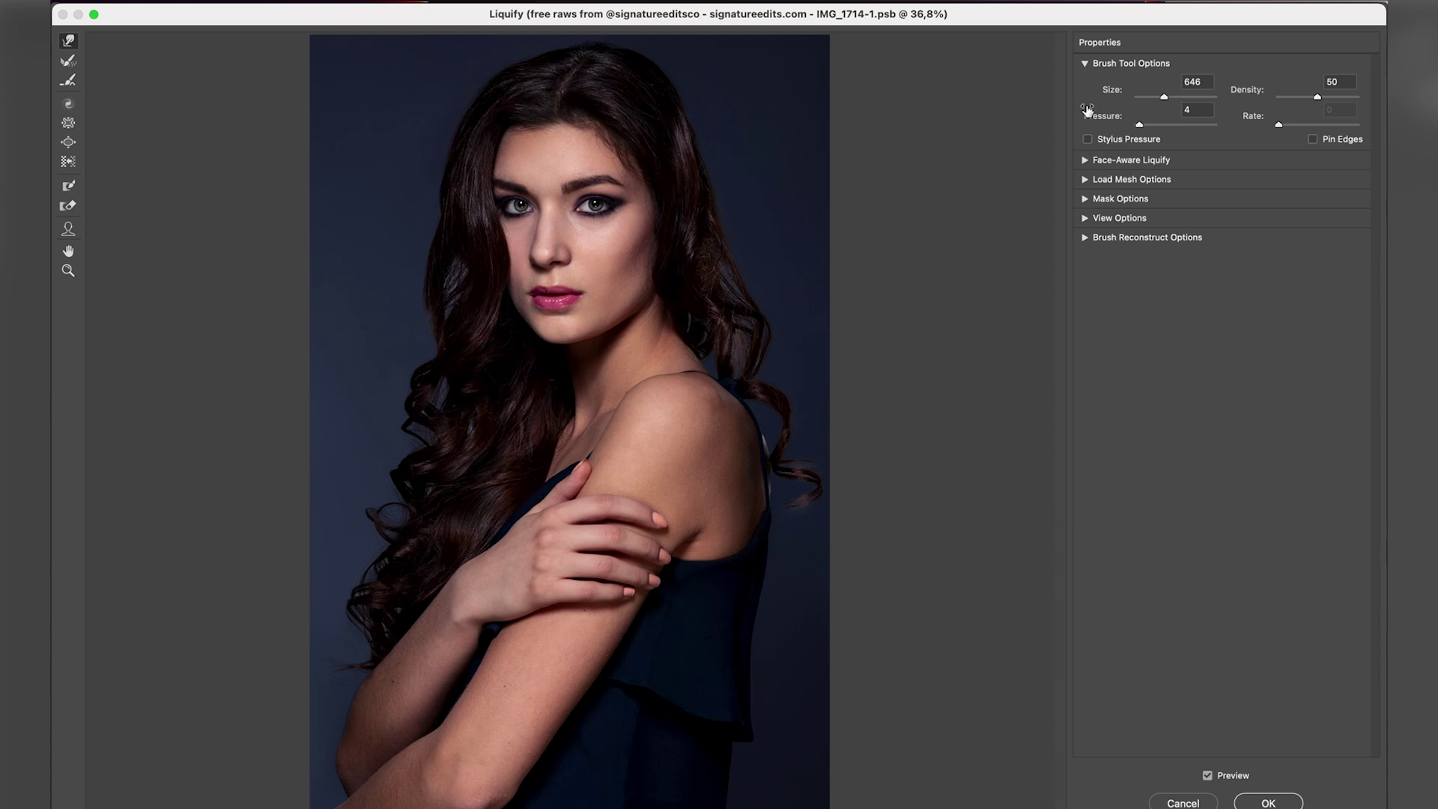
pyautogui.moveTo(1140, 126); pyautogui.dragTo(1136, 125)
pyautogui.moveTo(660, 477); pyautogui.dragTo(802, 497)
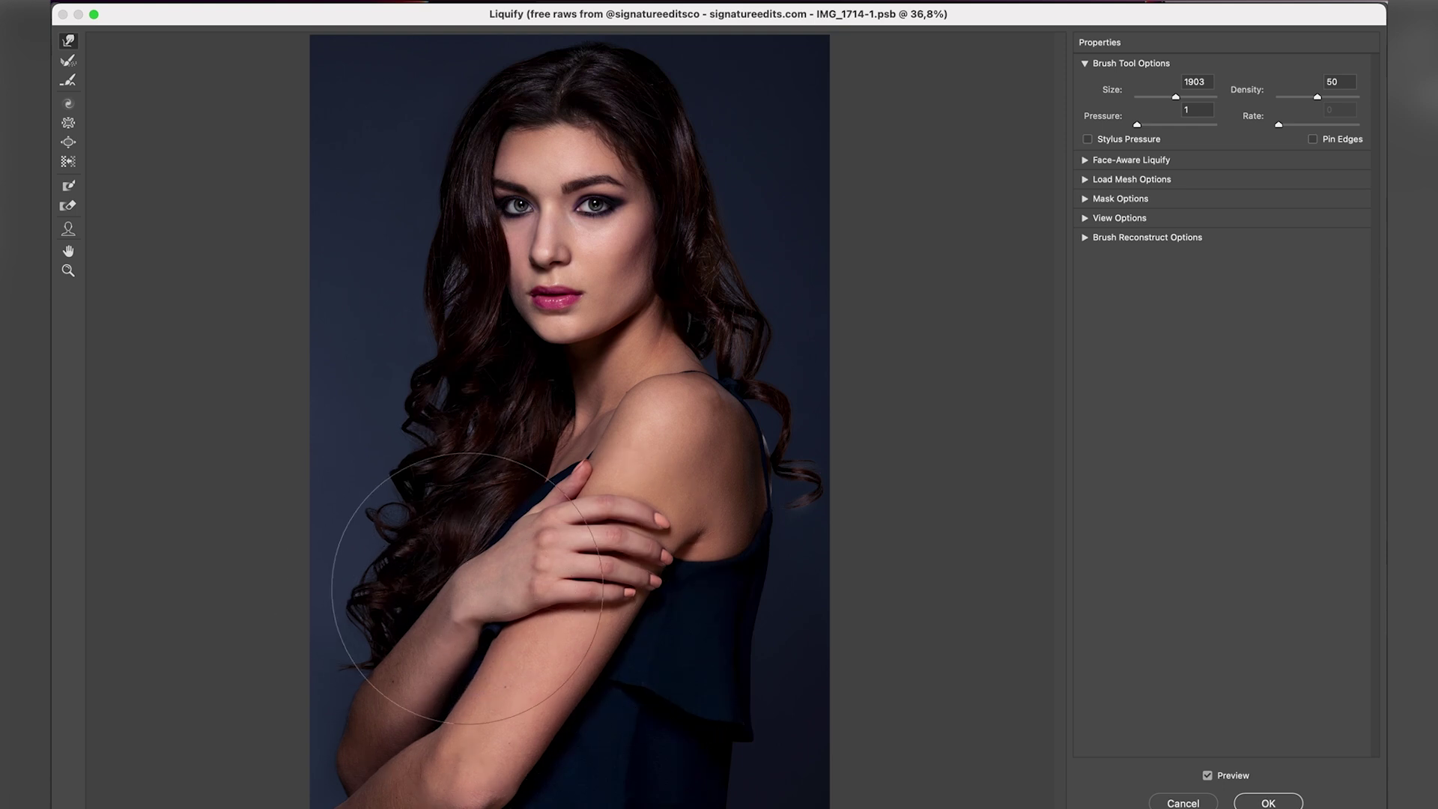
pyautogui.moveTo(730, 472); pyautogui.dragTo(599, 443)
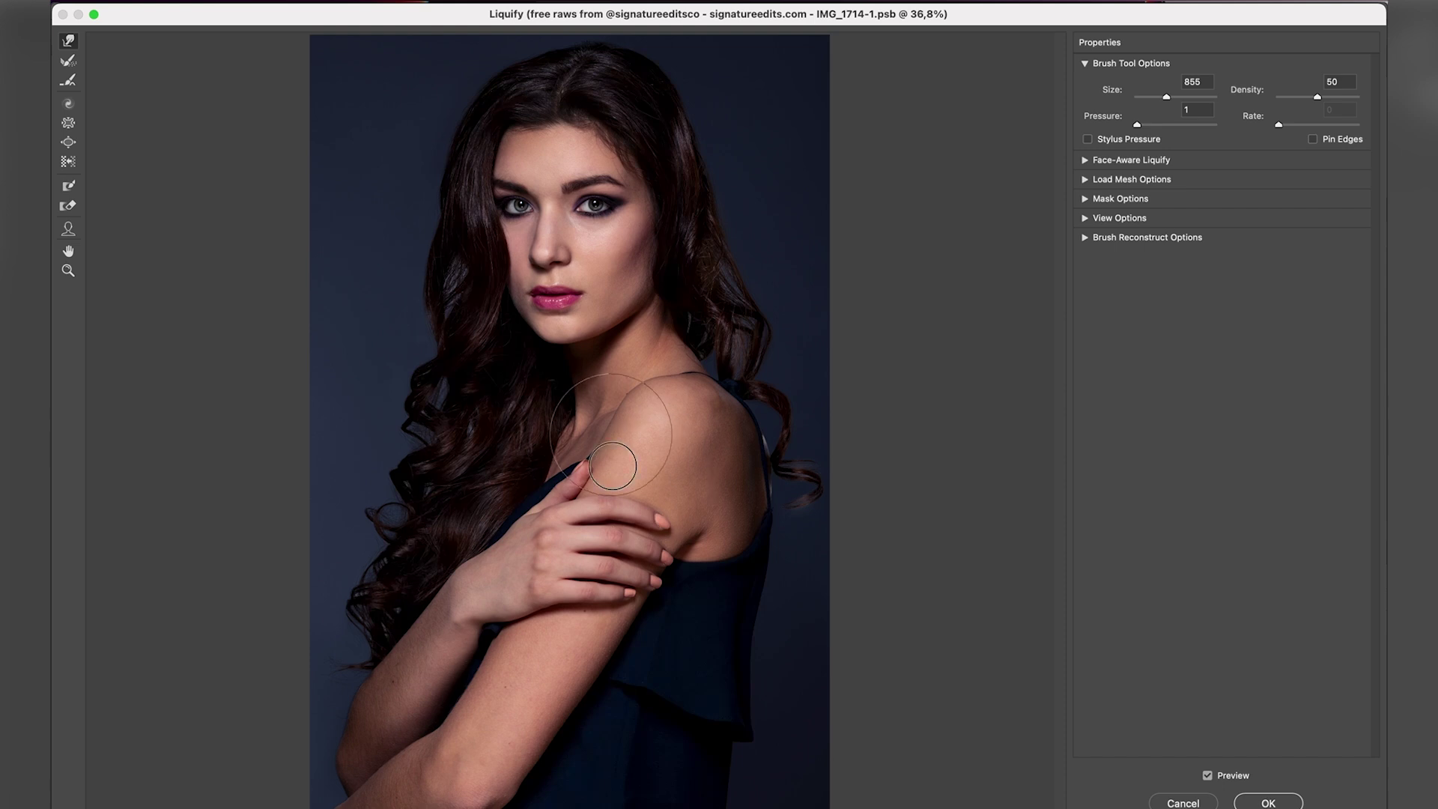
pyautogui.moveTo(682, 704); pyautogui.dragTo(828, 721)
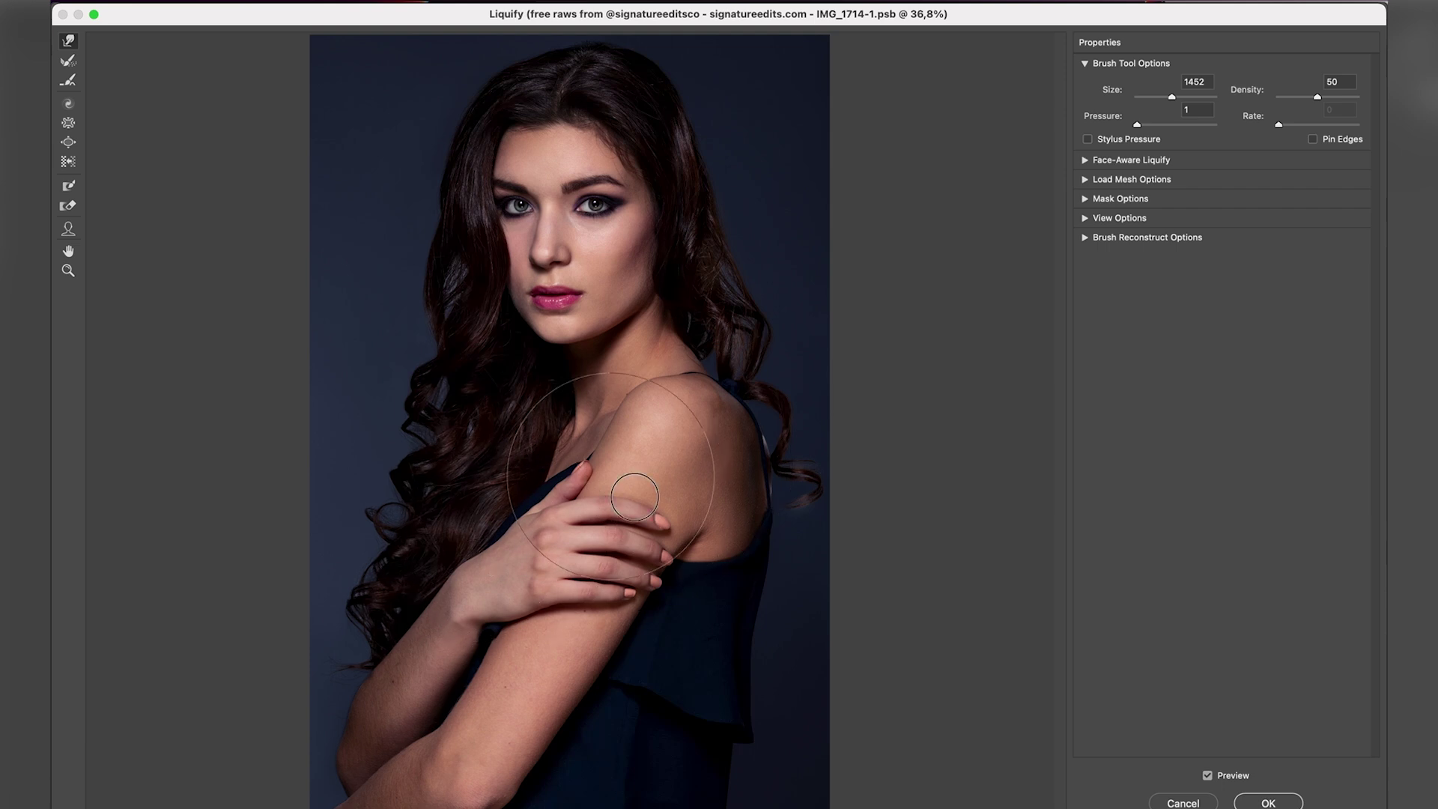
# - Toggle Preview repeatedly to compare the reshaped shoulder with the original
pyautogui.click(1208, 776)
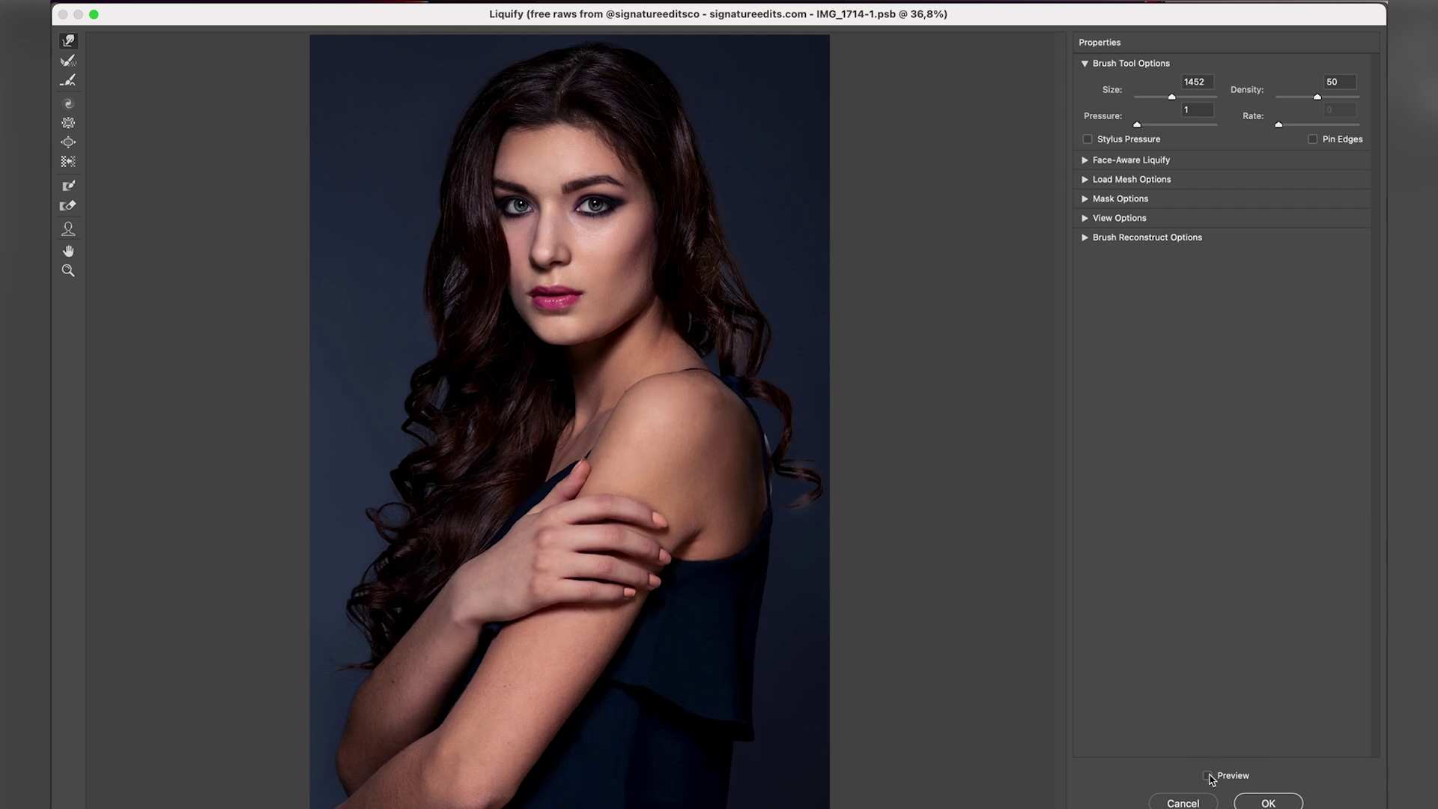
pyautogui.click(1216, 779)
pyautogui.click(1216, 779)
pyautogui.click(1217, 780)
pyautogui.click(1218, 780)
pyautogui.click(1218, 780)
pyautogui.click(1219, 780)
pyautogui.click(1219, 780)
pyautogui.click(1219, 780)
pyautogui.click(1219, 780)
pyautogui.click(1218, 780)
# - Apply Liquify as a smart filter on the liquify layer and reopen it for editing
pyautogui.click(1219, 780)
pyautogui.click(1219, 780)
pyautogui.click(1219, 780)
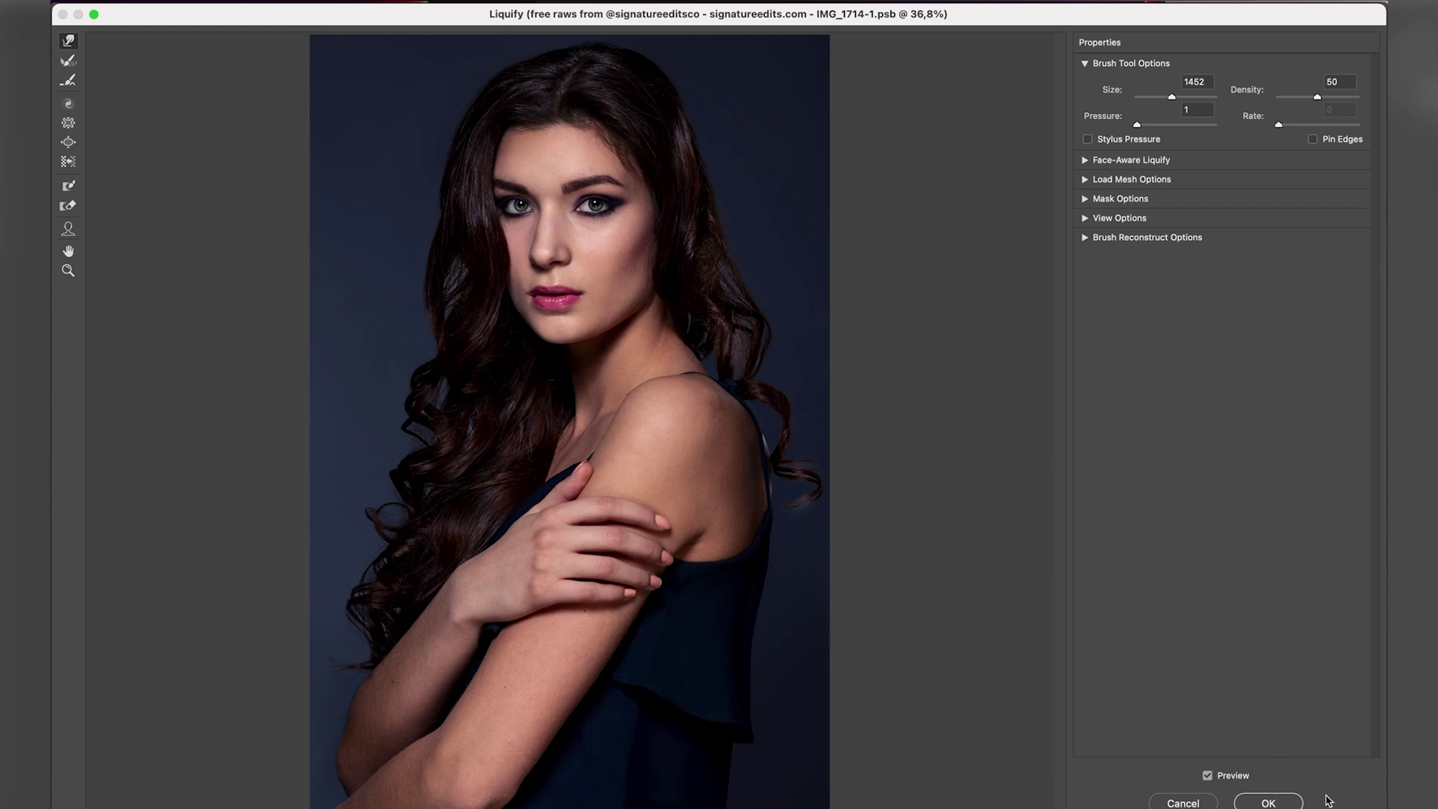
pyautogui.click(1271, 802)
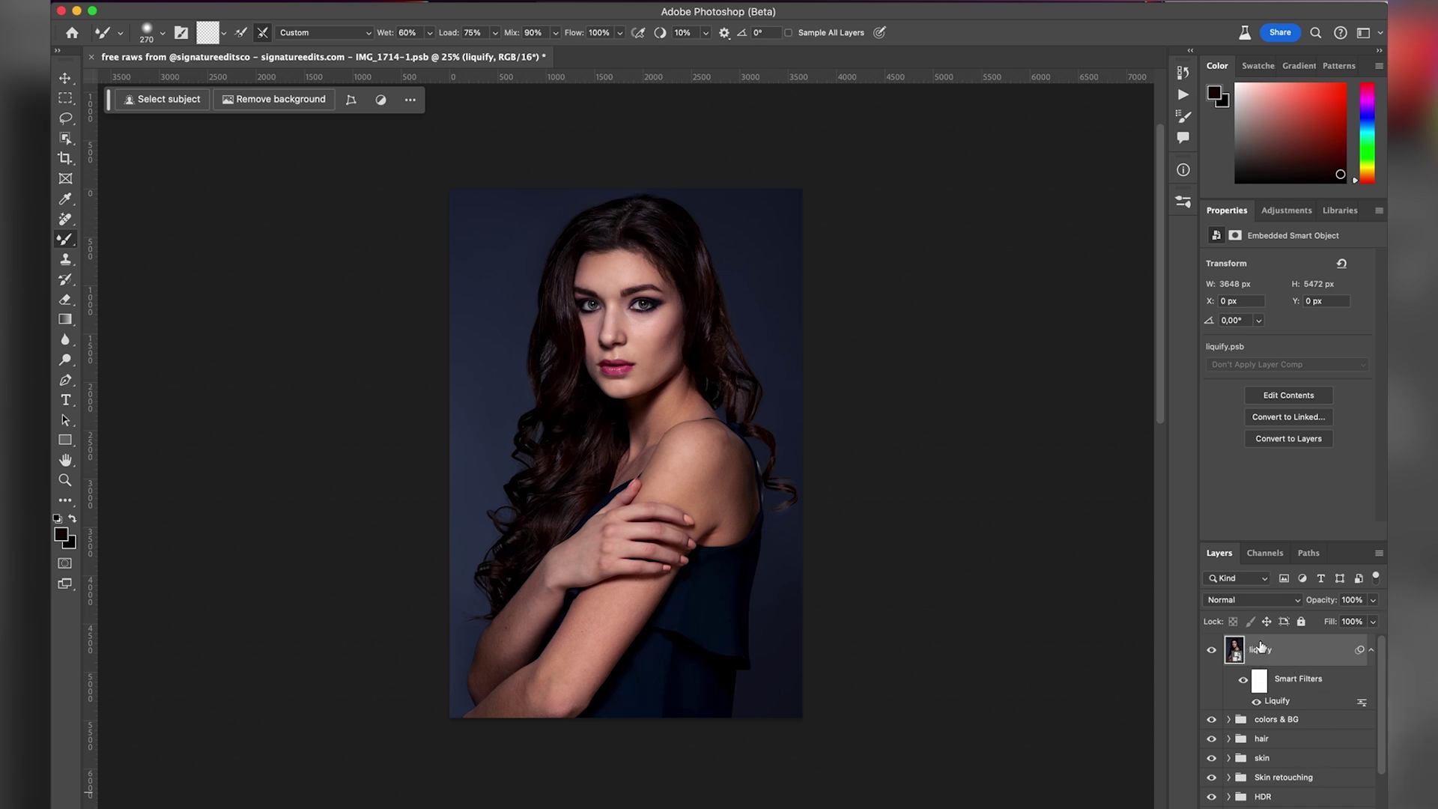
pyautogui.doubleClick(1288, 704)
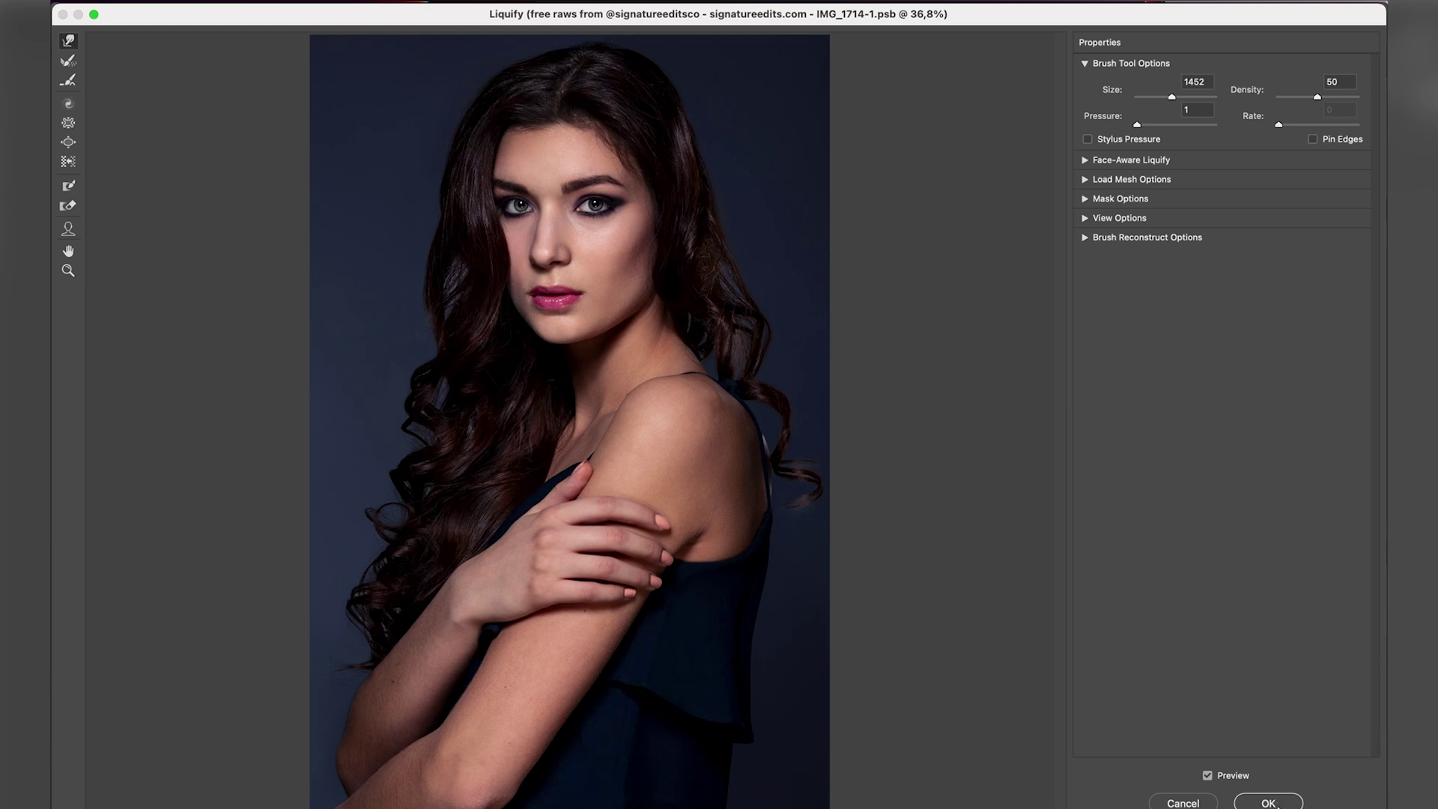
pyautogui.click(1272, 802)
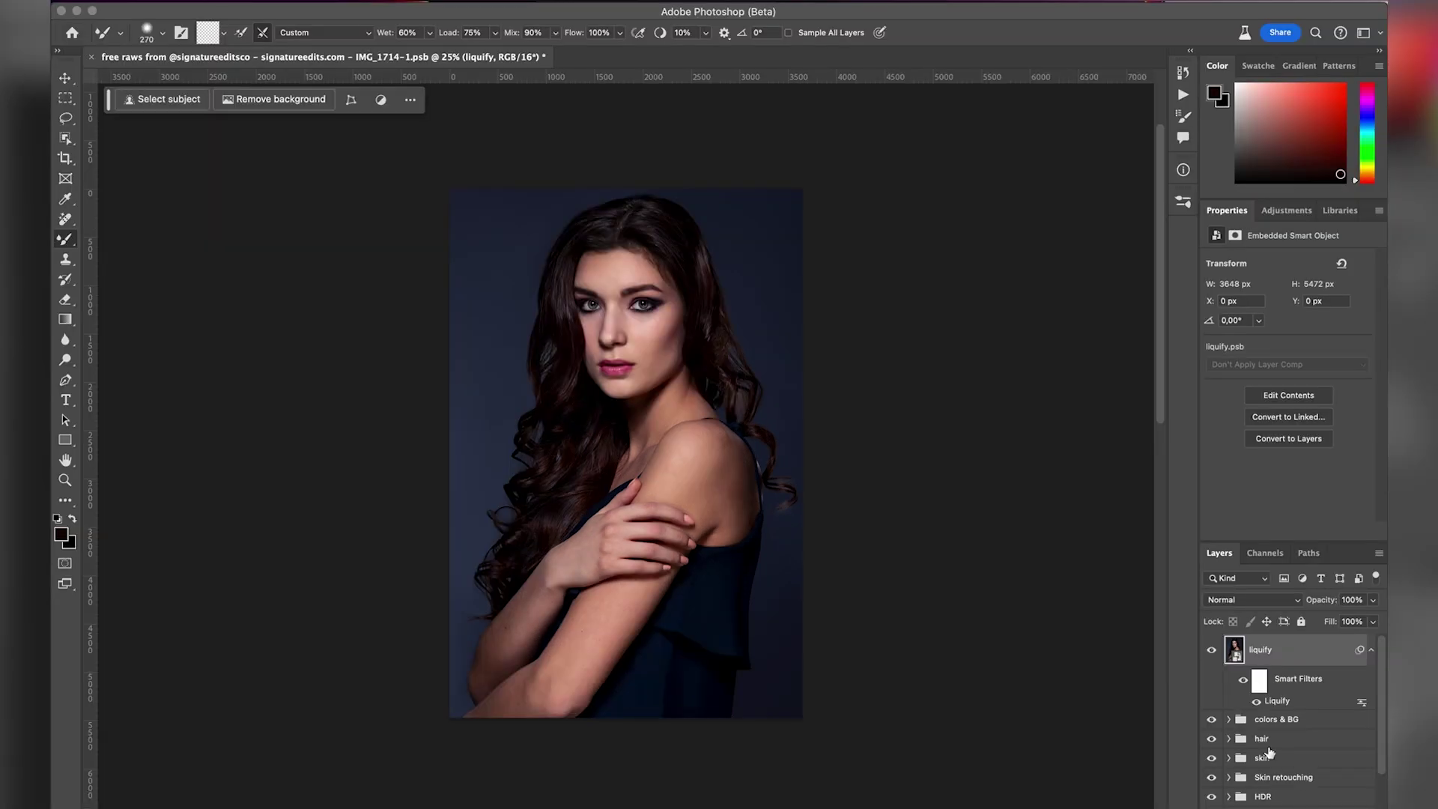
pyautogui.moveTo(1383, 677); pyautogui.dragTo(1384, 714)
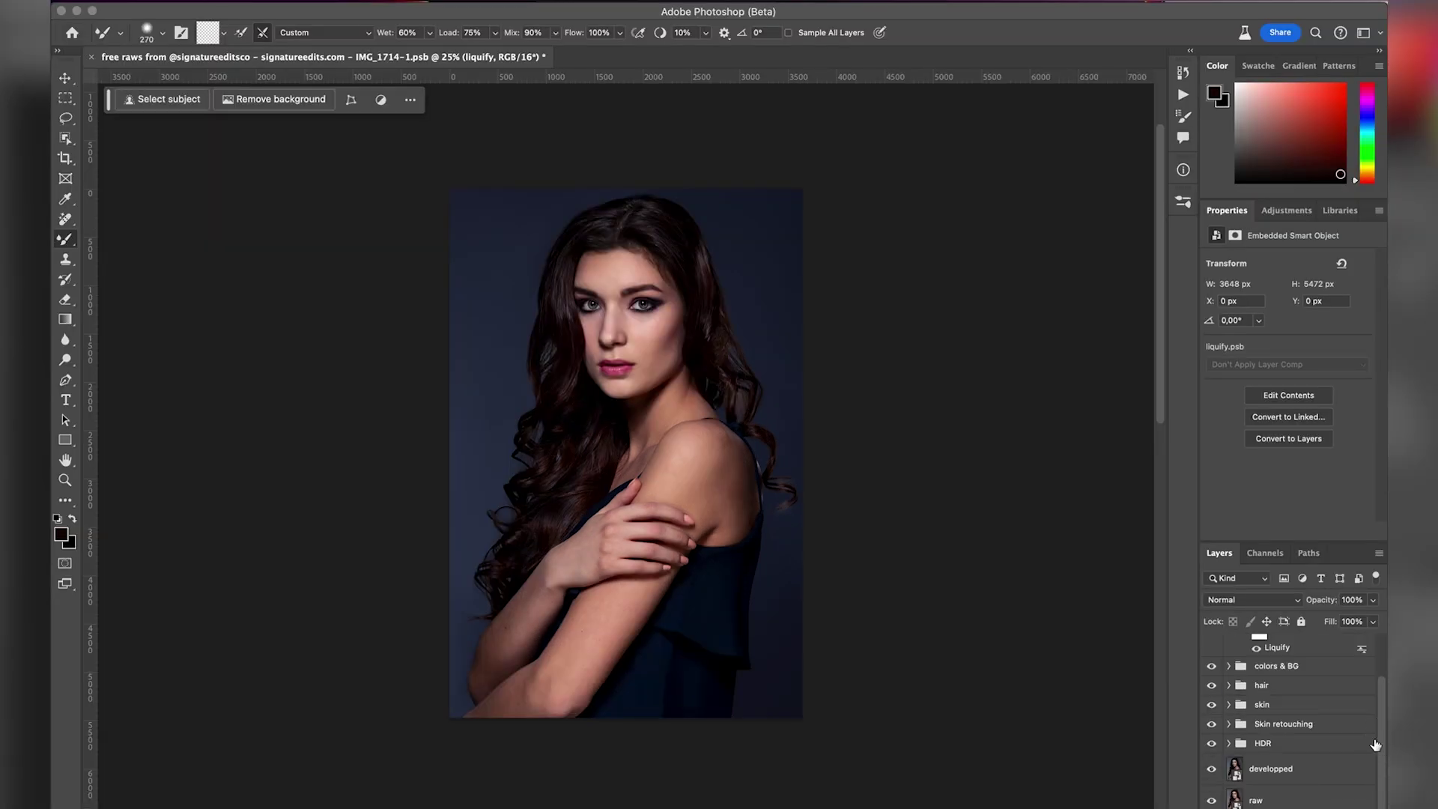
pyautogui.scroll(2, 1385, 714)
pyautogui.click(1212, 652)
pyautogui.click(1213, 652)
pyautogui.click(1214, 654)
pyautogui.click(1214, 658)
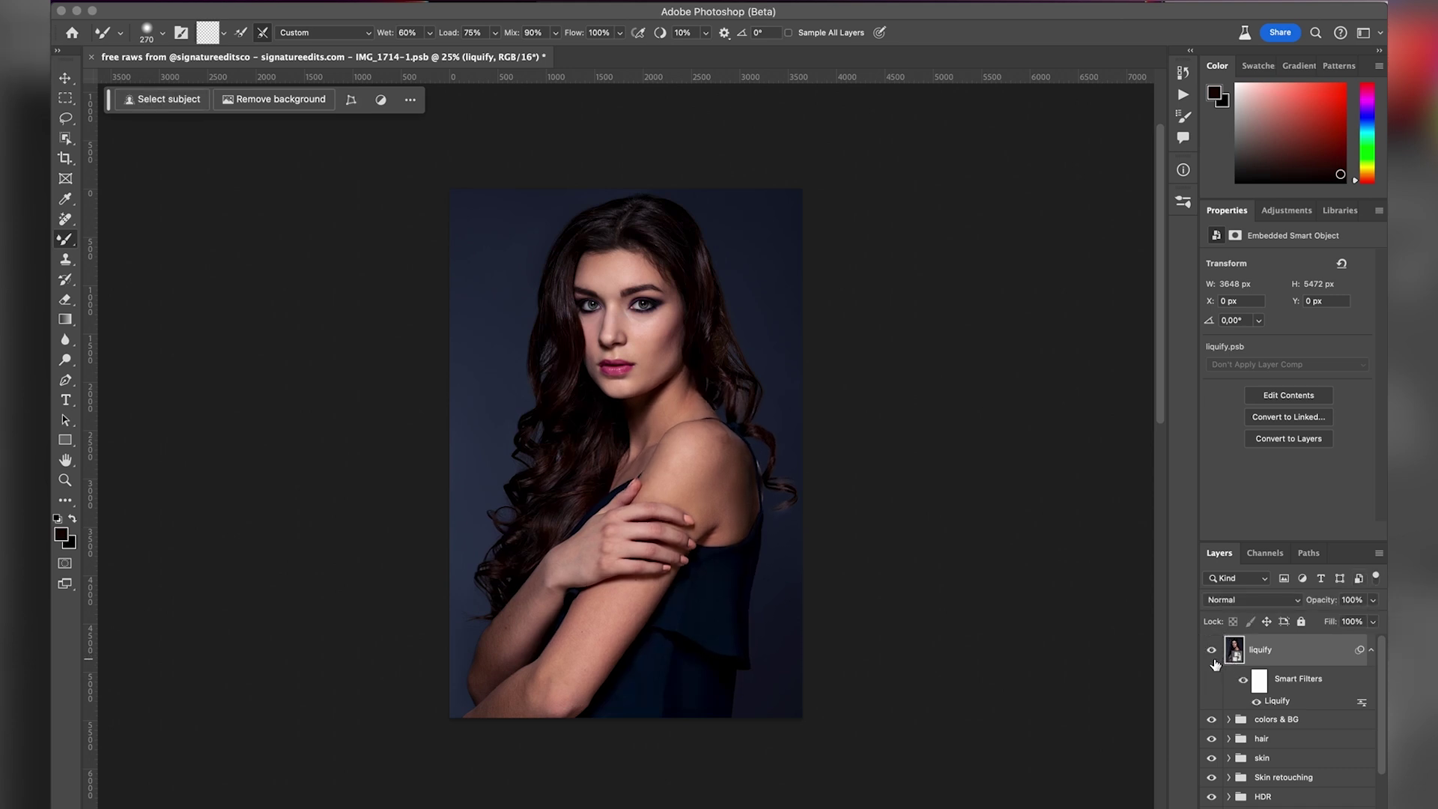